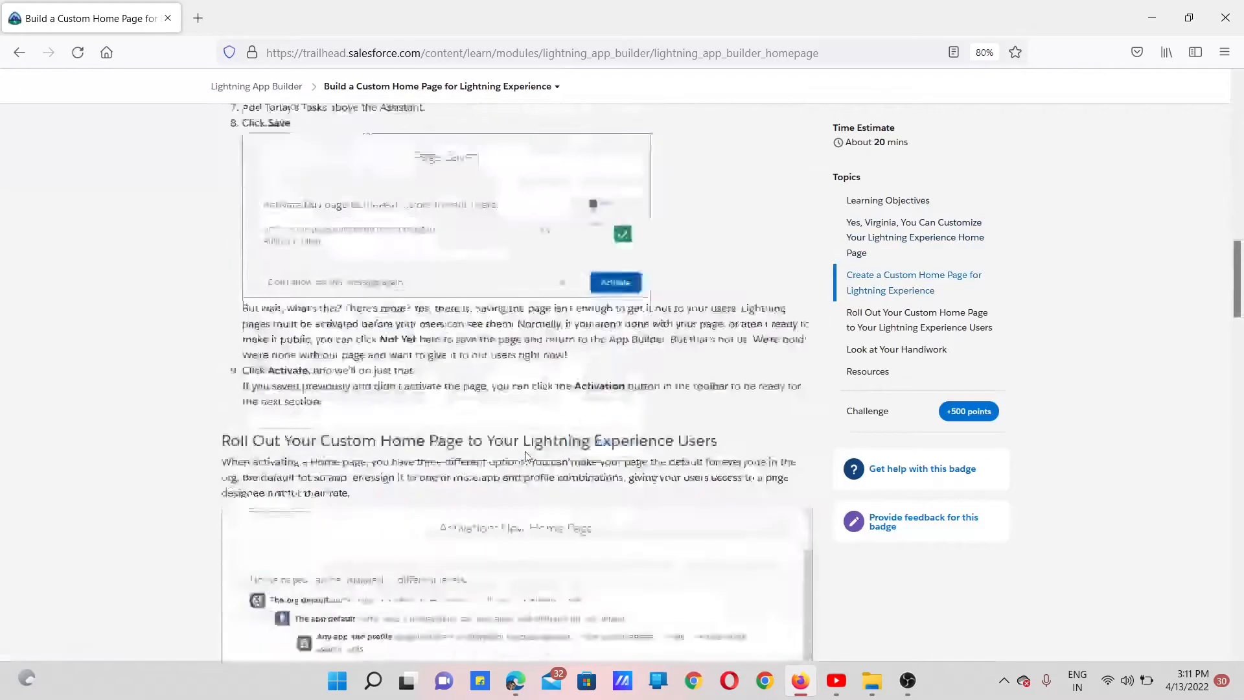
Step: Go to the custom home page challenge requirements in the Trailhead module and launch My Trailhead Playground 1
scroll(542, 452, down, 3)
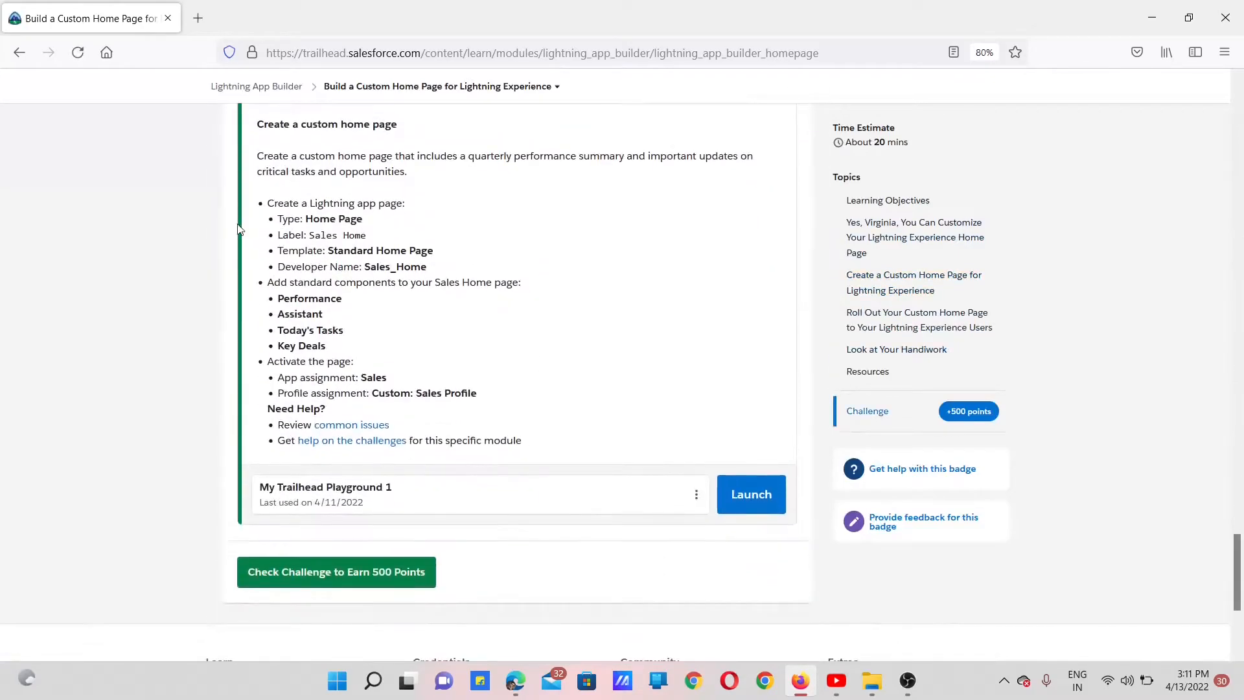
drag(270, 203, 388, 245)
click(329, 236)
click(735, 496)
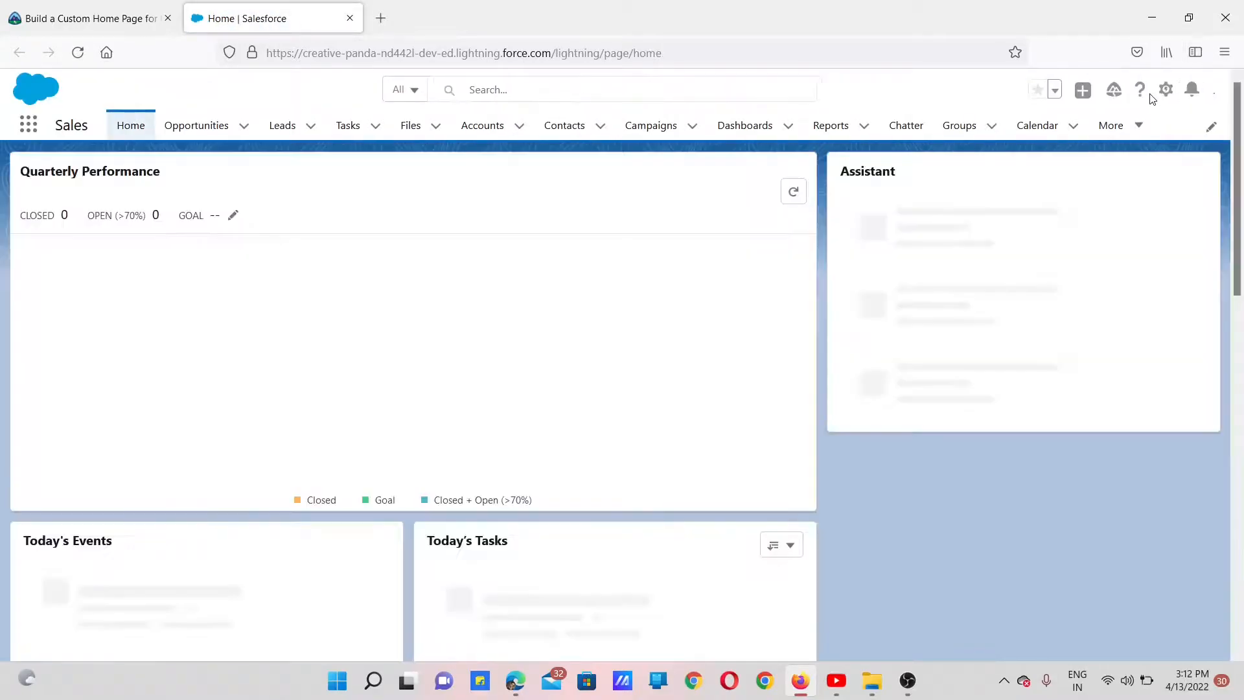
Step: Open Setup for the playground org and close the leftover Sales home page
click(1167, 93)
click(1106, 135)
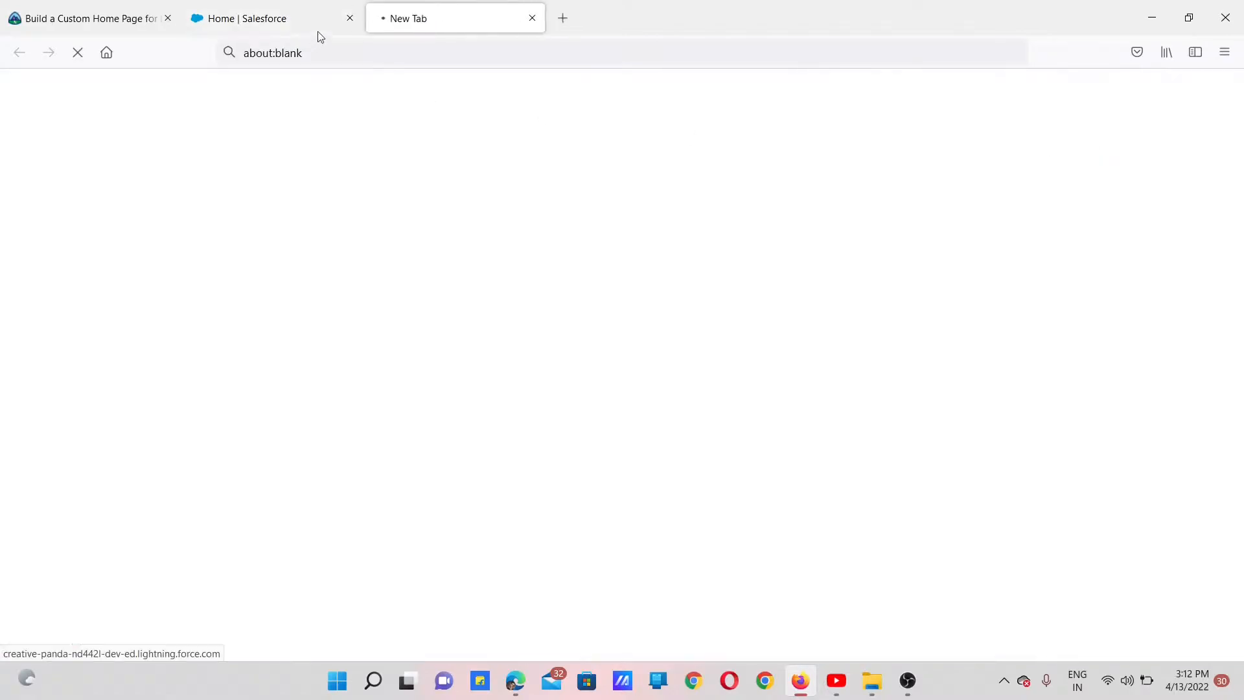
click(347, 21)
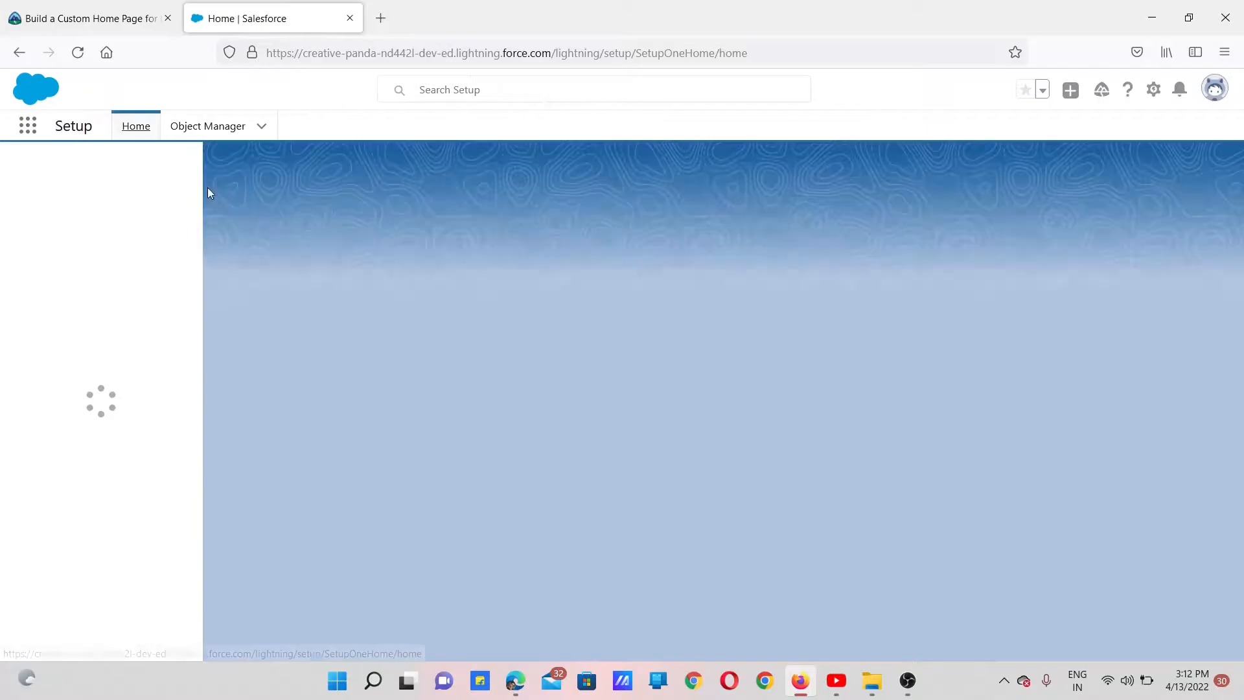
Step: Search Setup for "lightni", open Lightning App Builder and dismiss the Enable Lightning on tablet notice
click(94, 165)
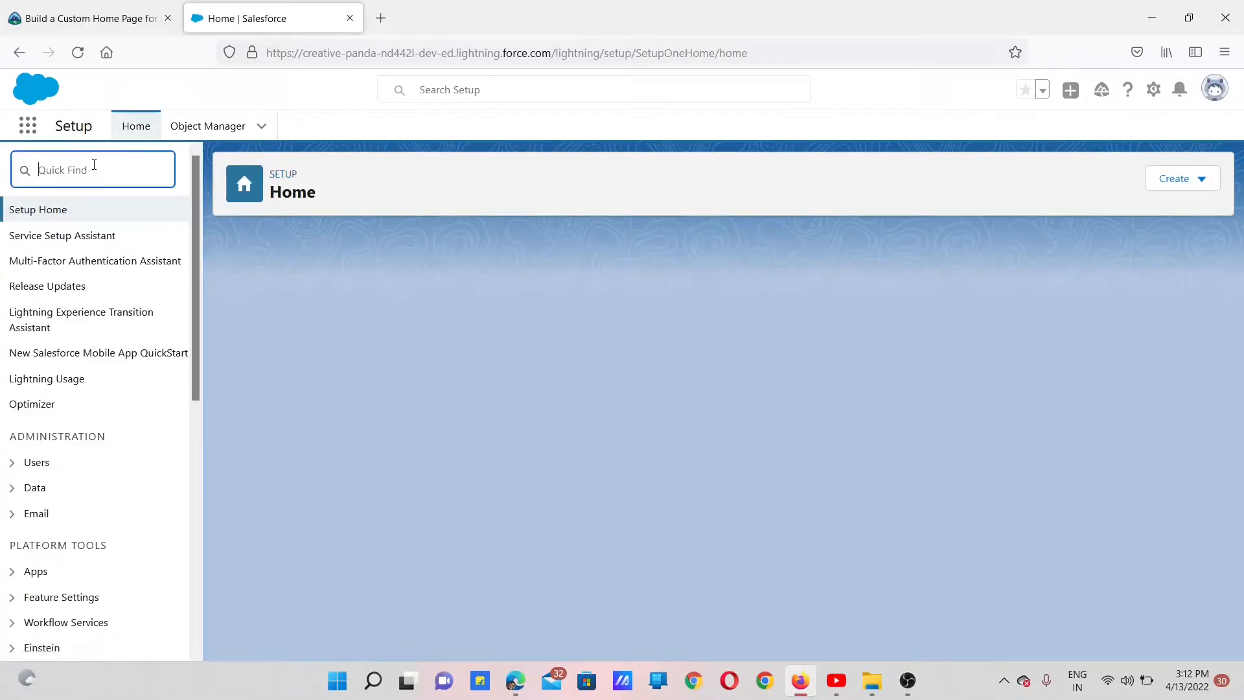
text(lightni)
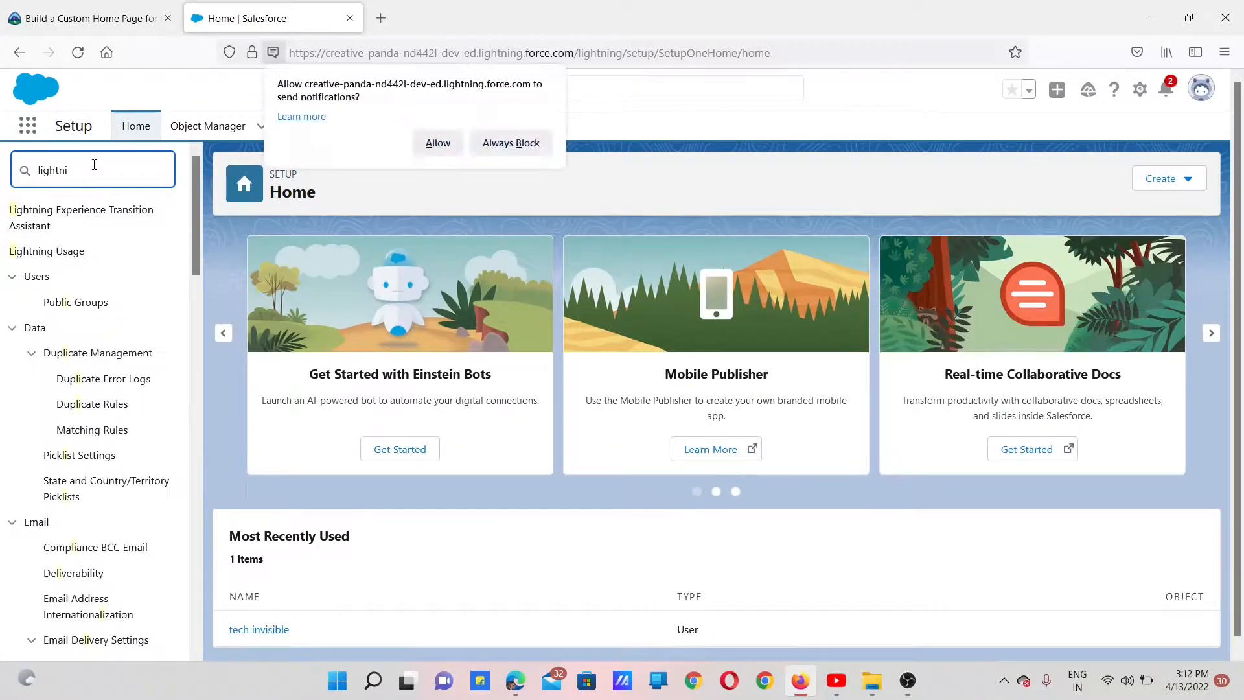
scroll(69, 259, down, 2)
click(88, 463)
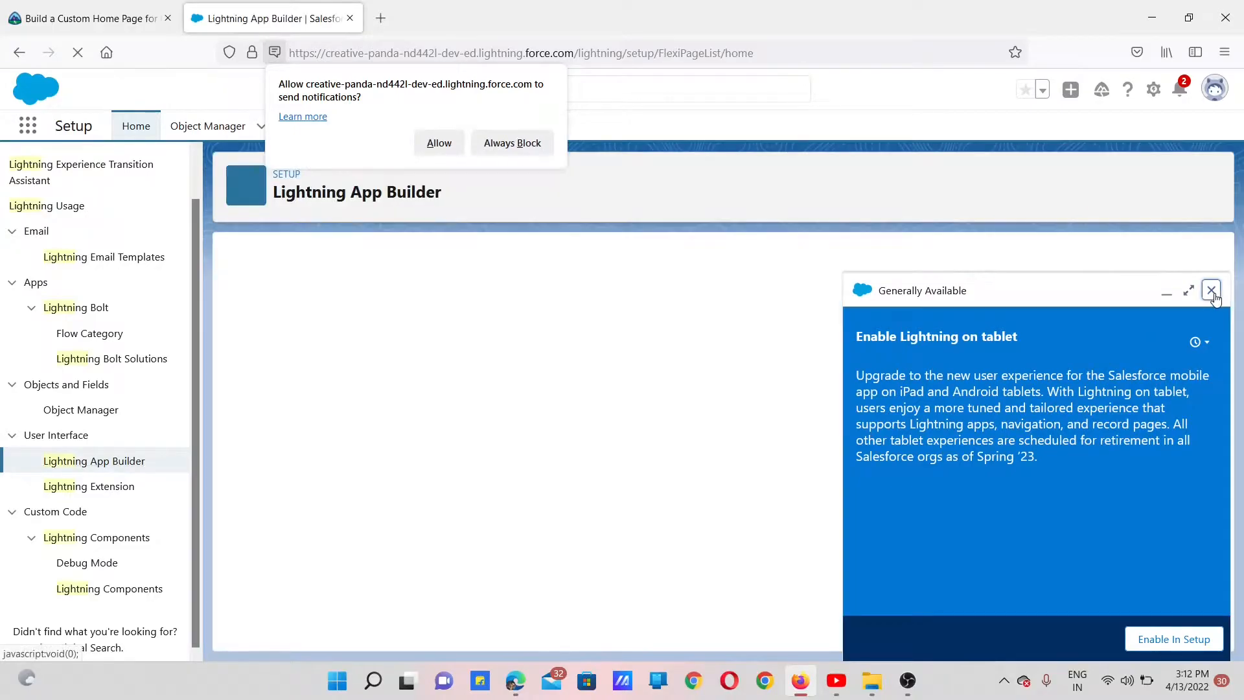
click(1209, 289)
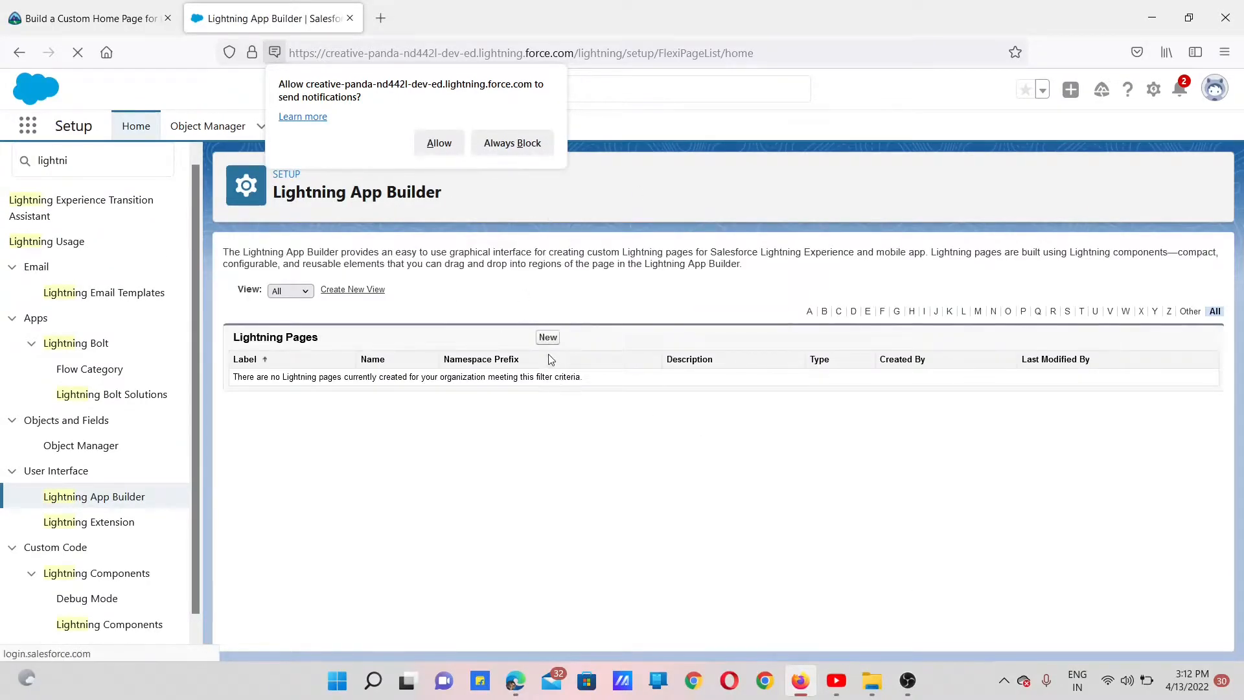
Step: Start a new Lightning page and choose Home Page as its type, as the Trailhead challenge requires
click(545, 338)
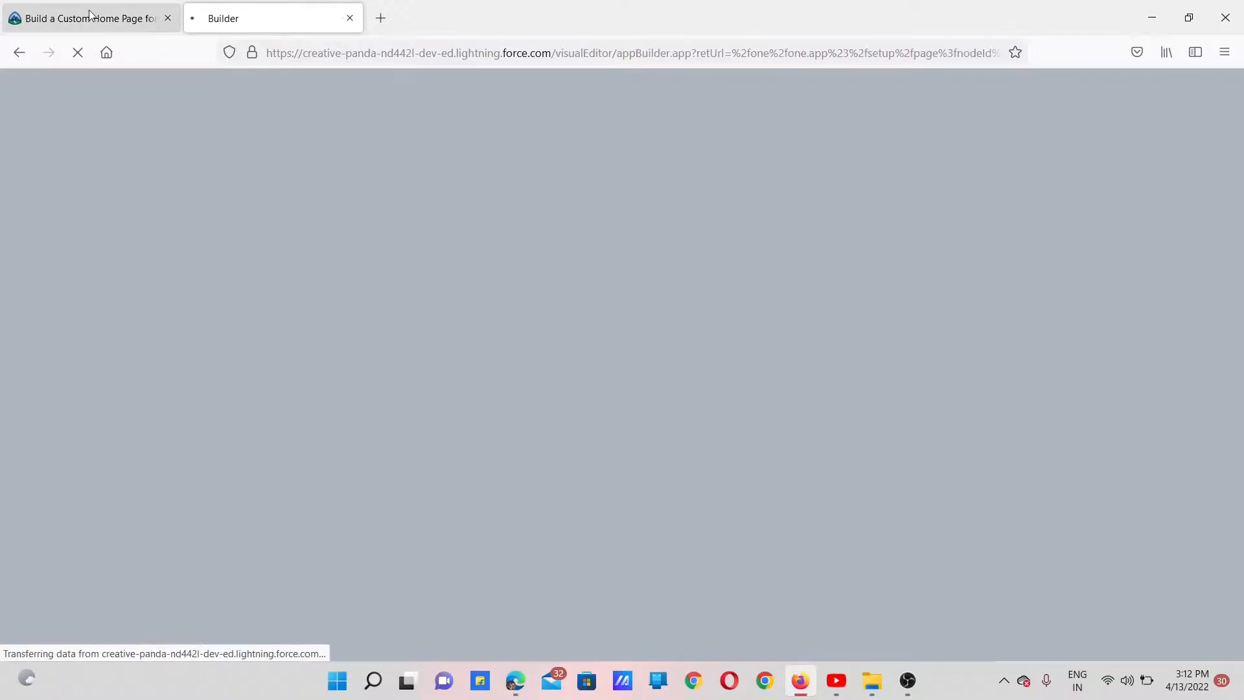
click(92, 17)
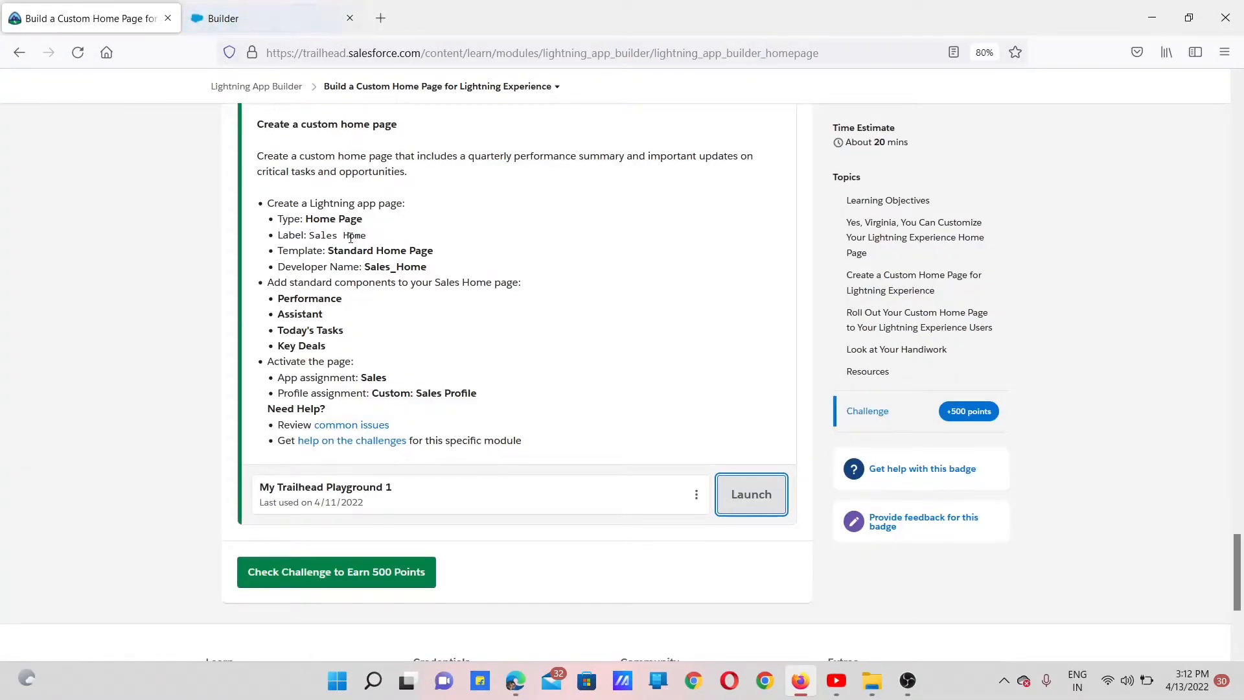
click(235, 18)
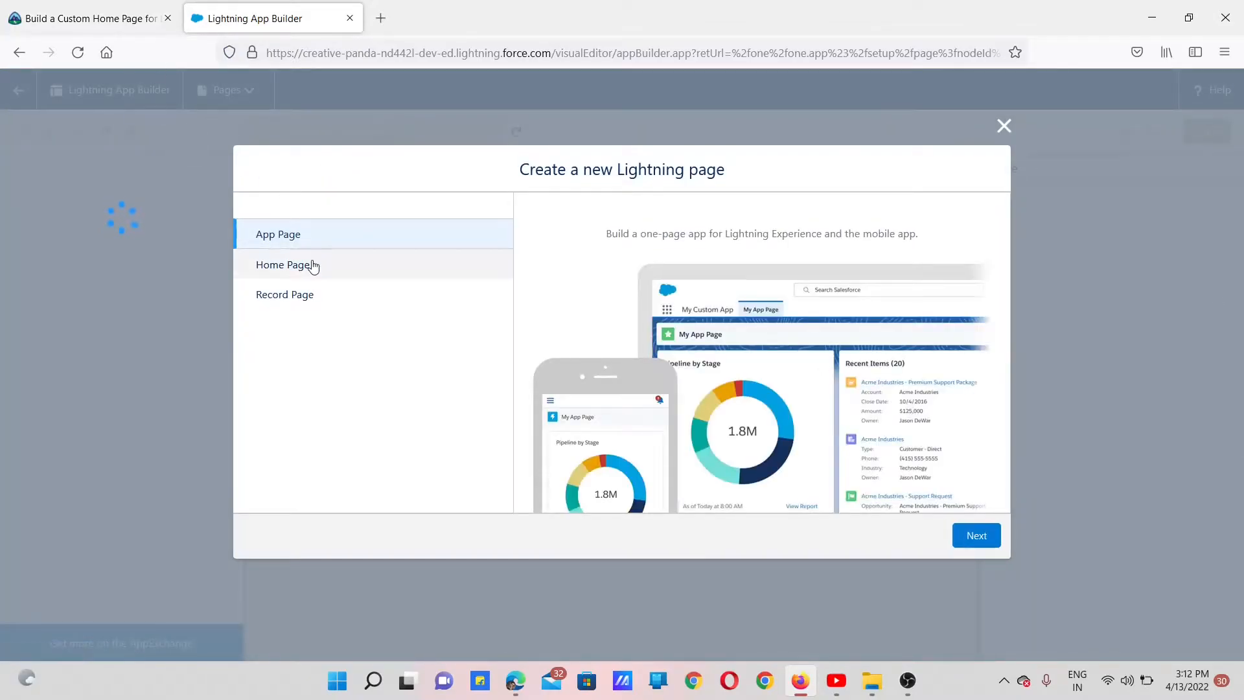
click(313, 266)
click(84, 18)
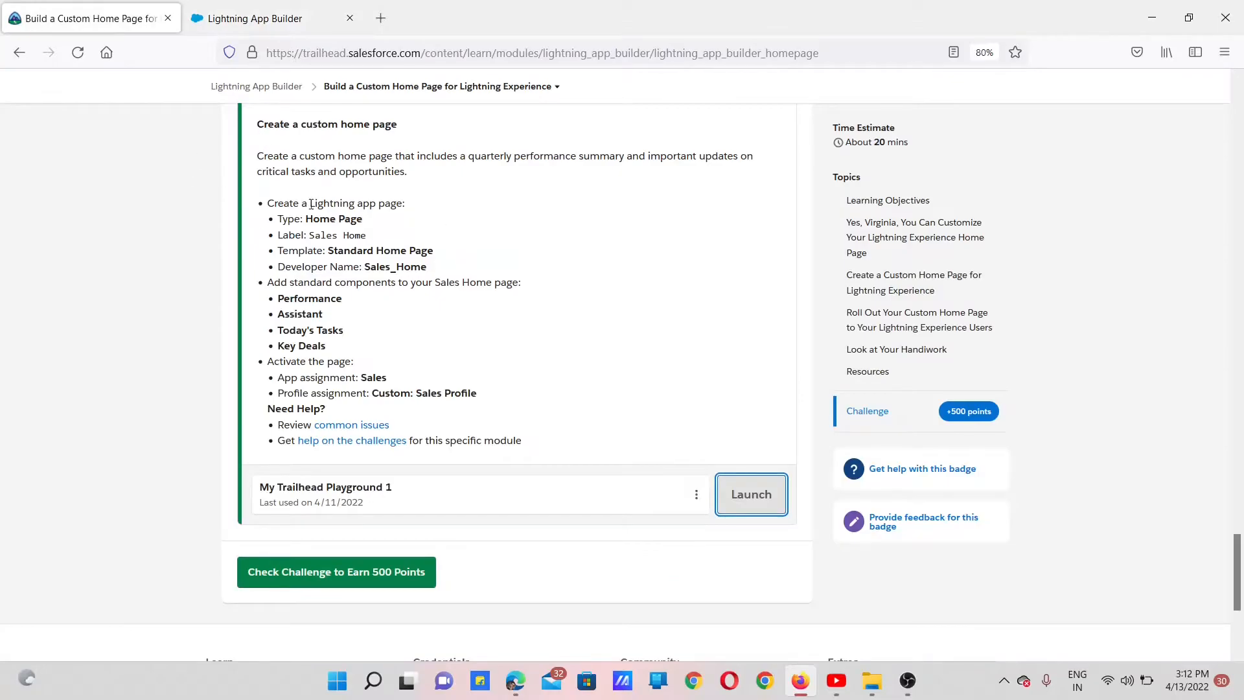
click(272, 18)
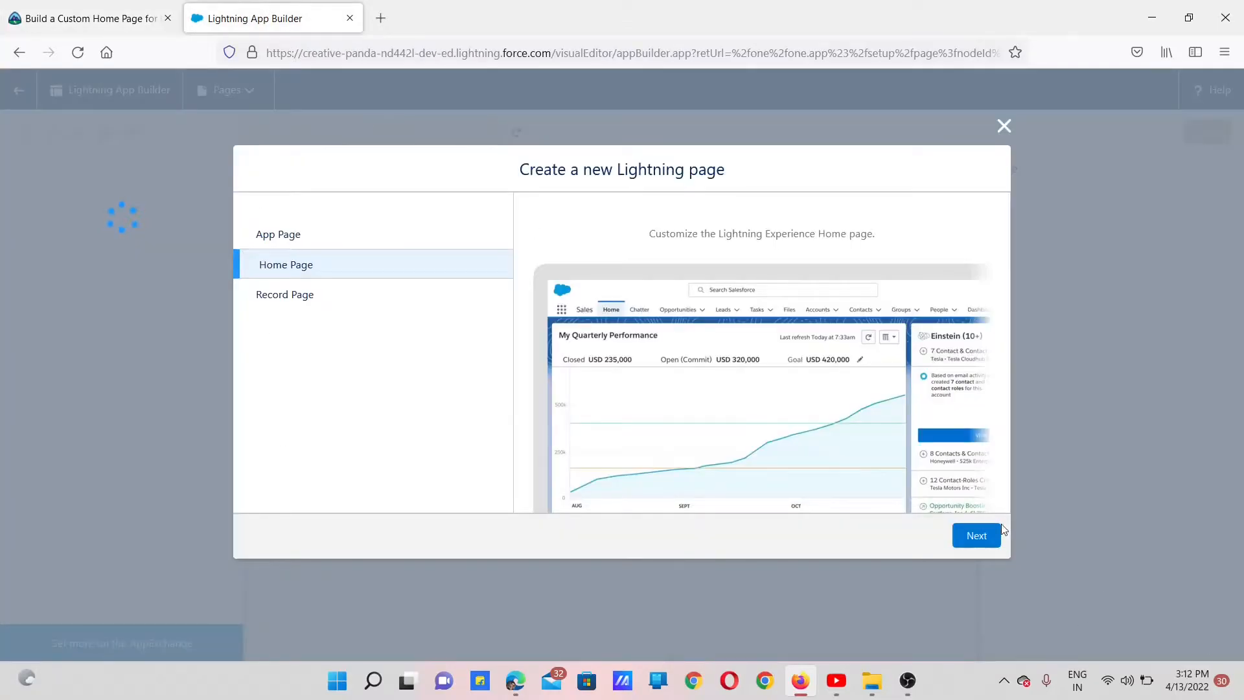
click(986, 534)
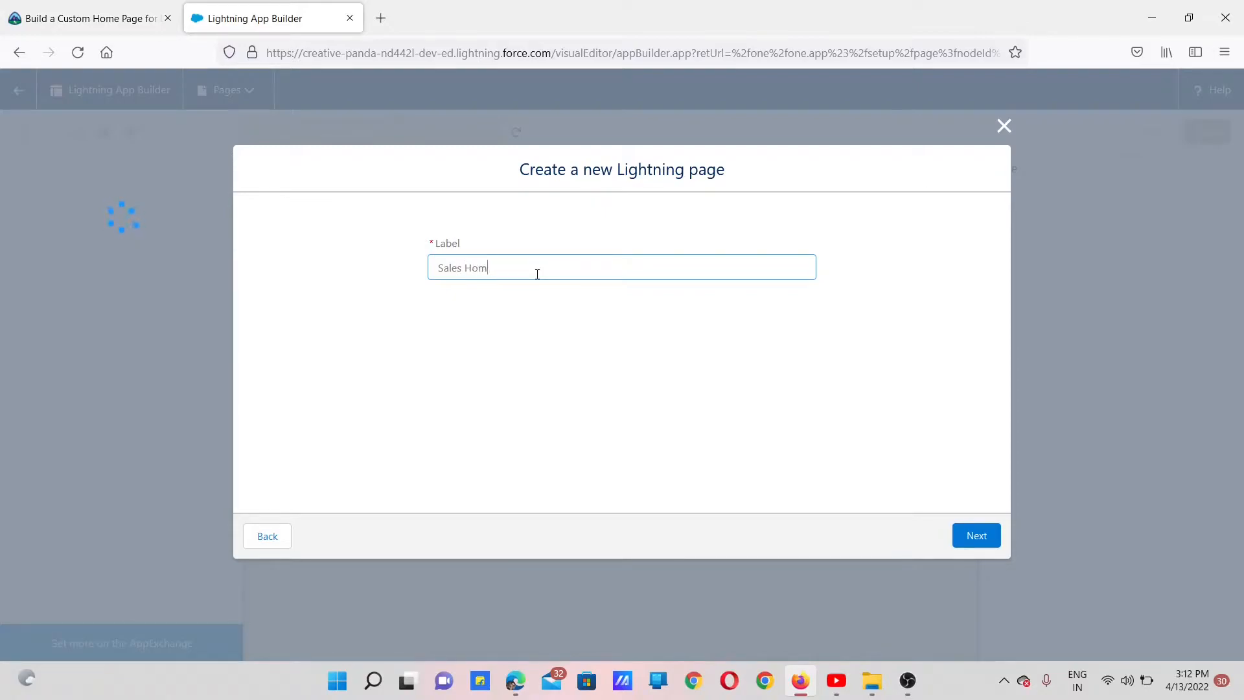
Step: Label the new page Sales Home and create it with the Standard Home Page template
click(979, 541)
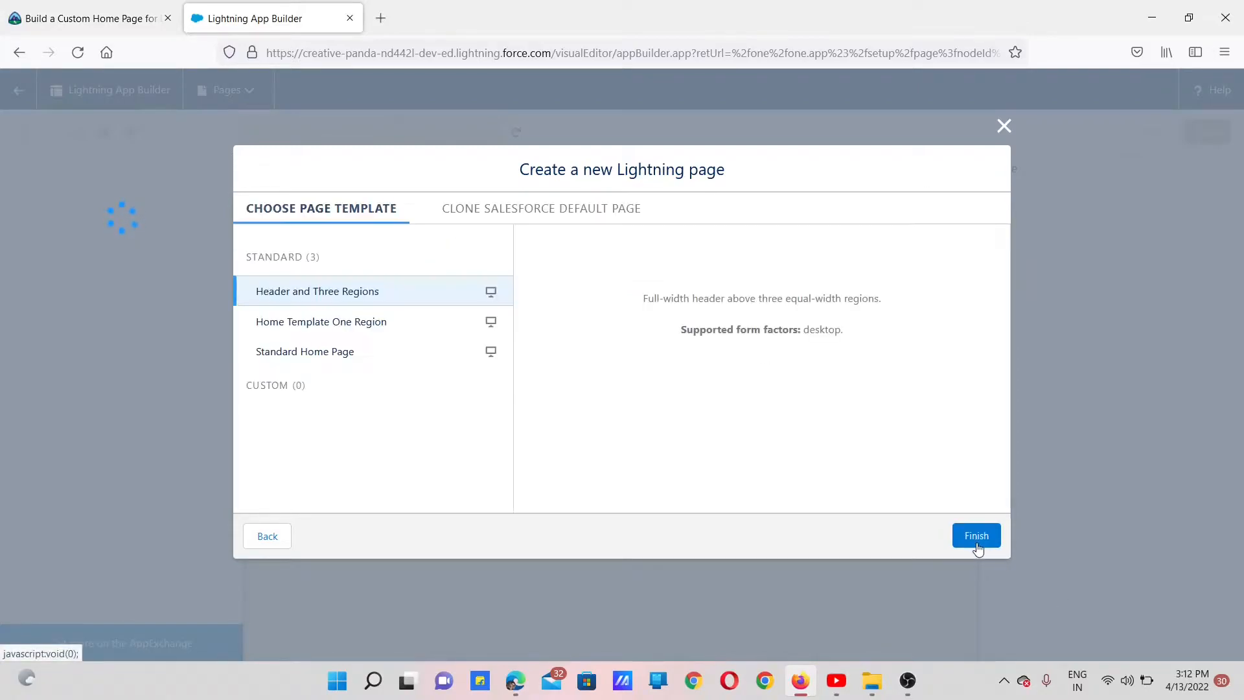
click(91, 19)
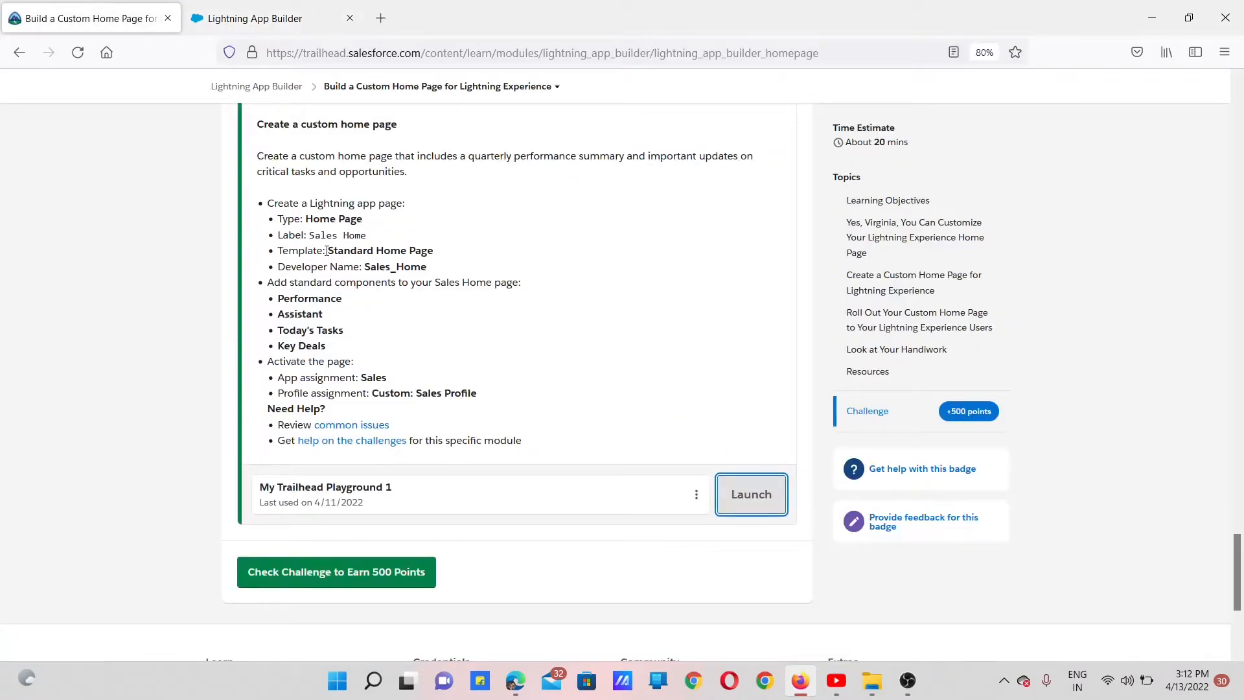
click(271, 20)
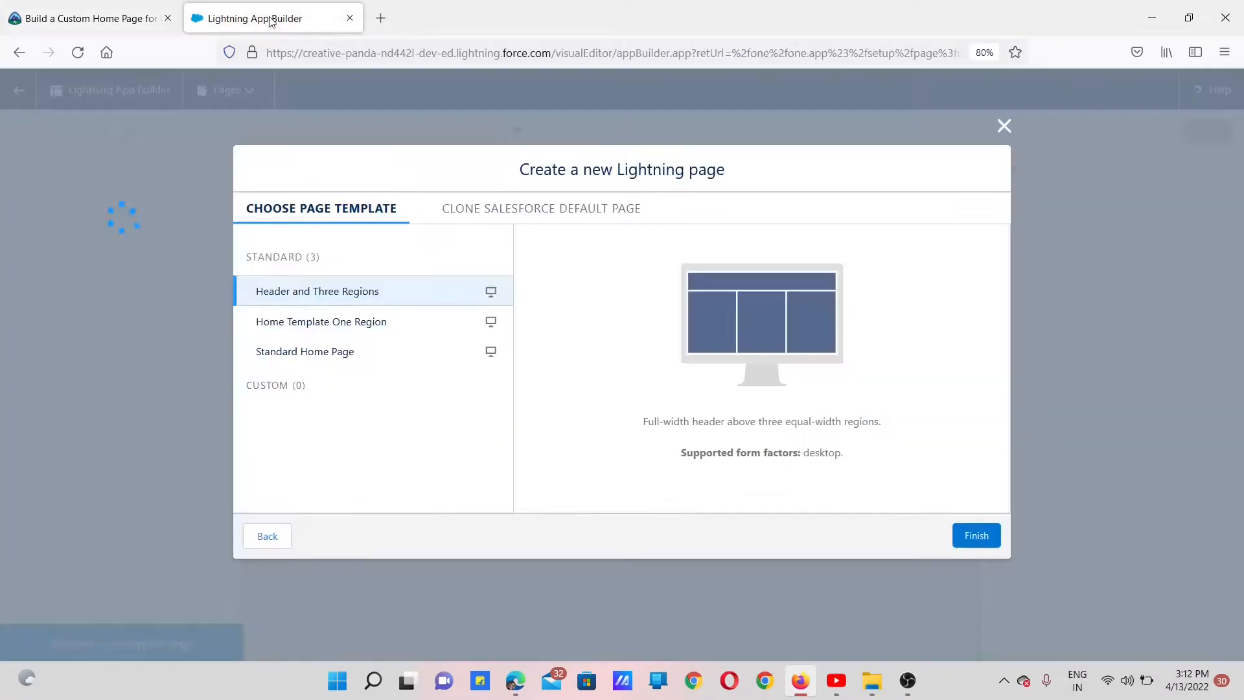
click(335, 357)
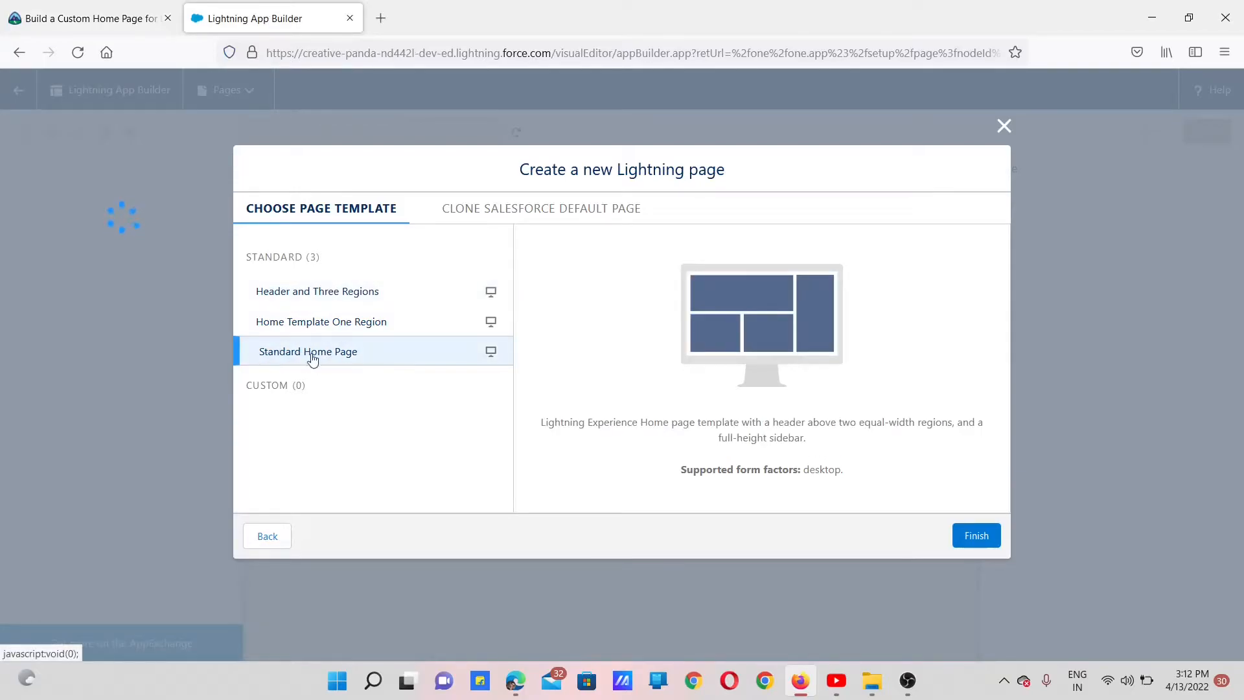
click(974, 536)
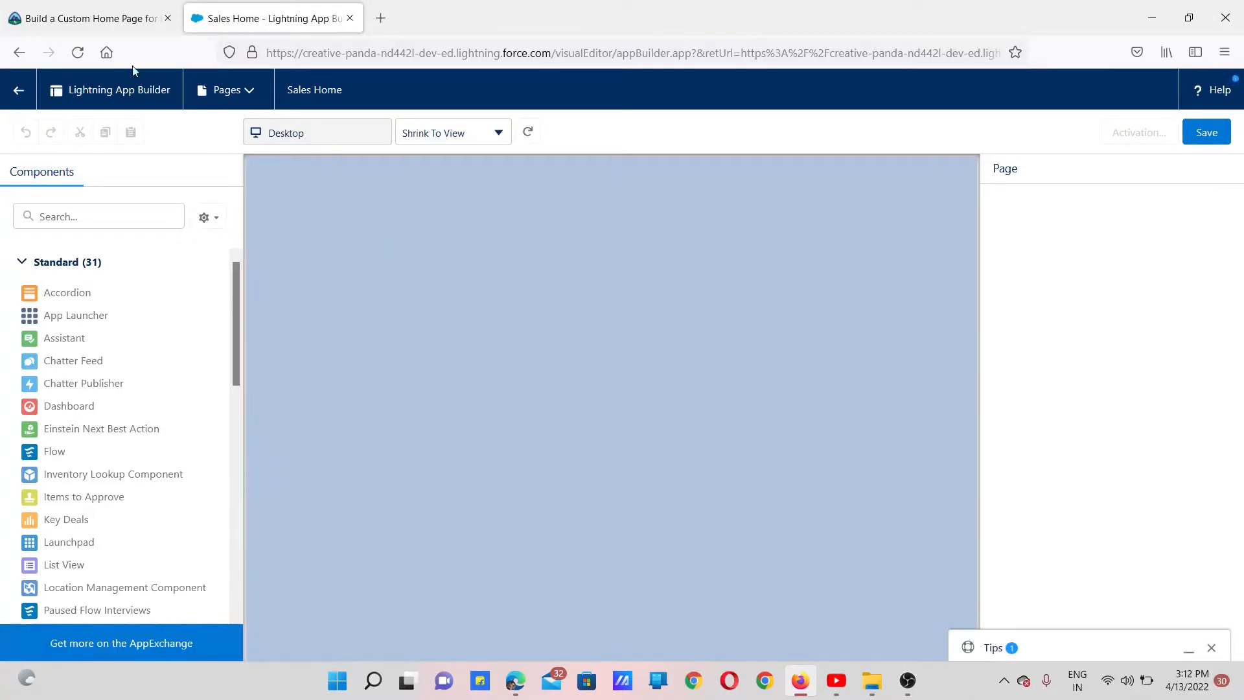
Step: Check the challenge's required components and add the Performance component to the Sales Home page's header region
click(123, 16)
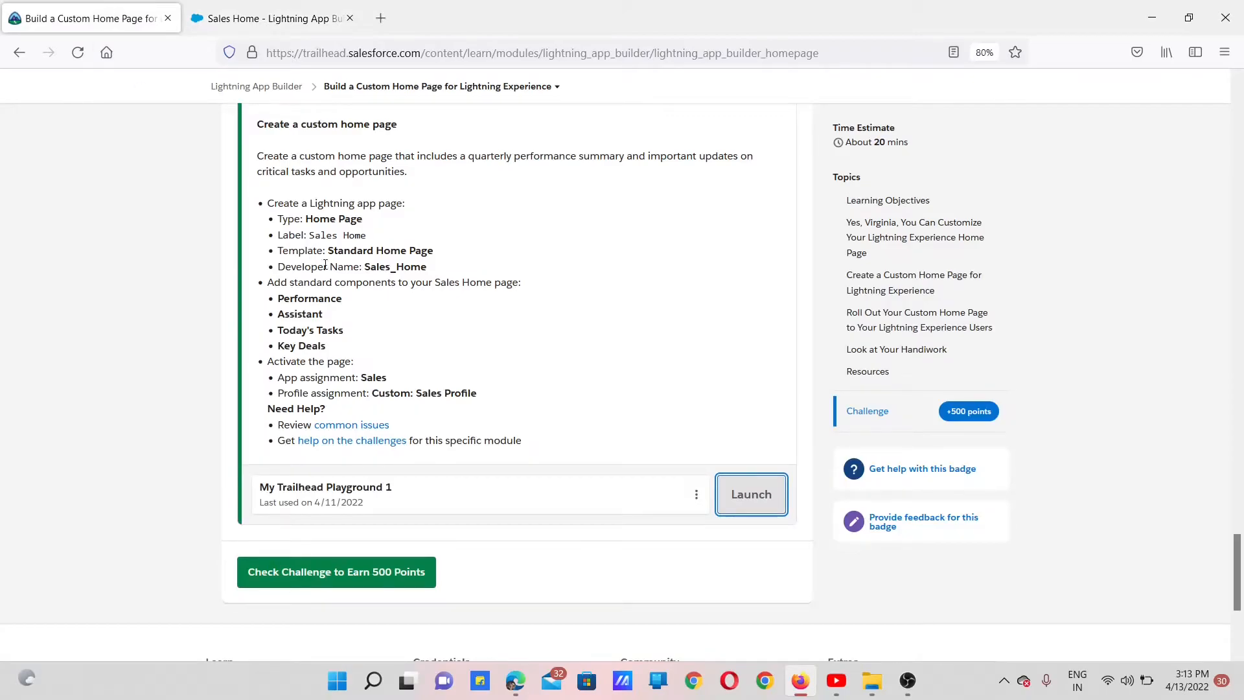
double_click(368, 269)
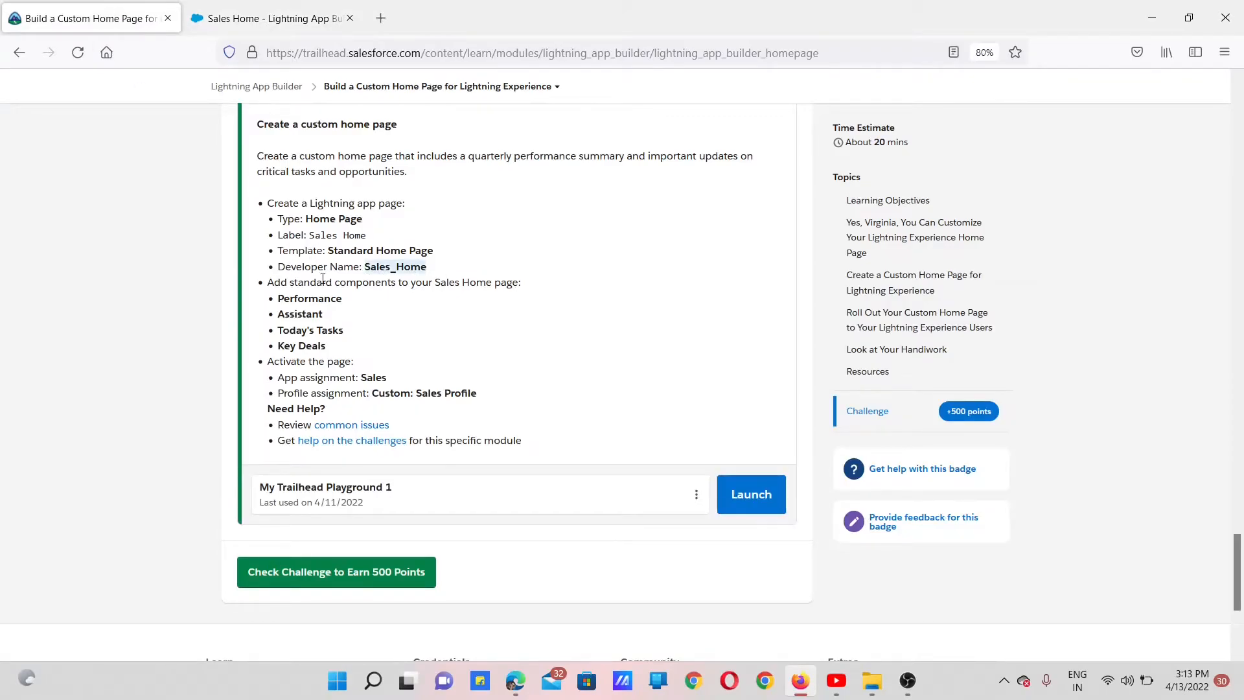
drag(280, 283, 498, 283)
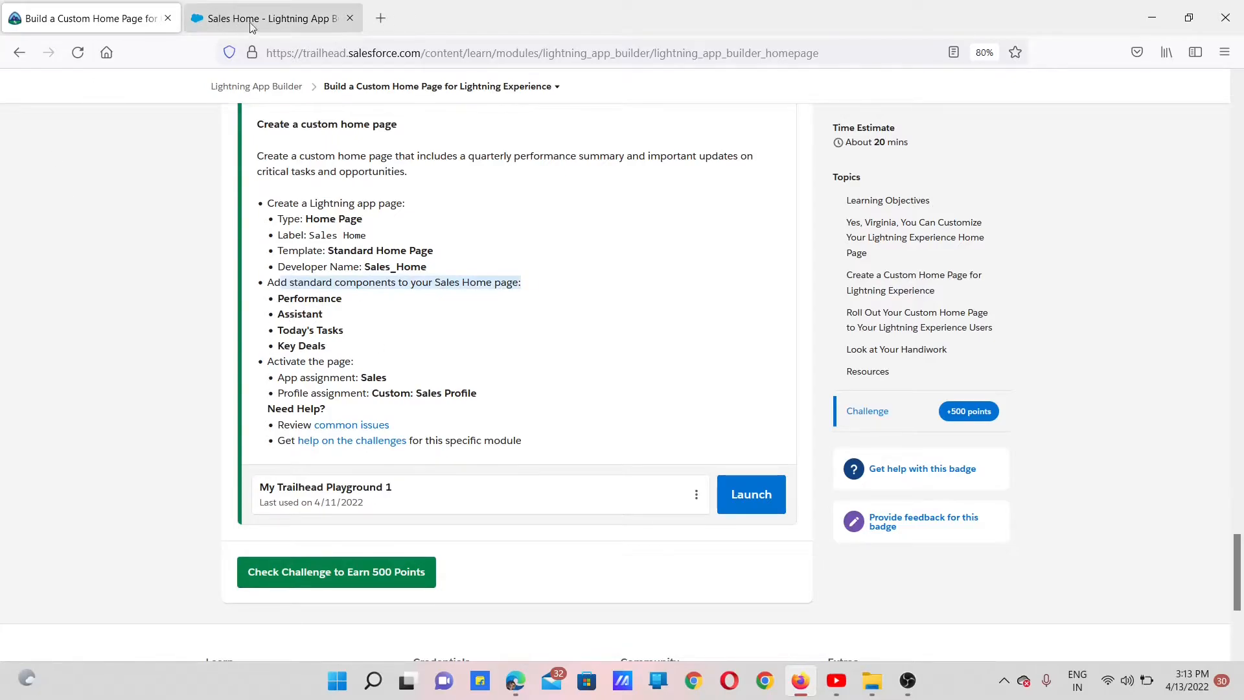
click(269, 21)
click(87, 222)
text(per)
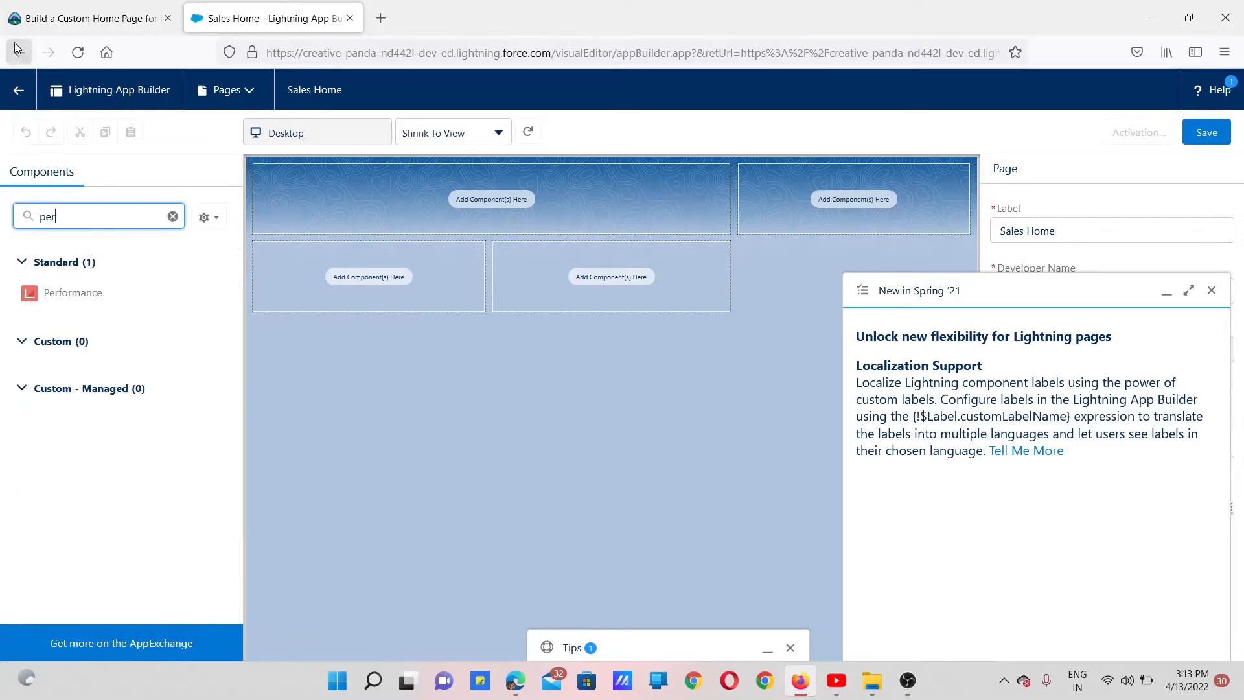
drag(74, 307, 410, 217)
Step: Add the Assistant component to the page's sidebar region and dismiss the New in Spring '21 notice
click(81, 218)
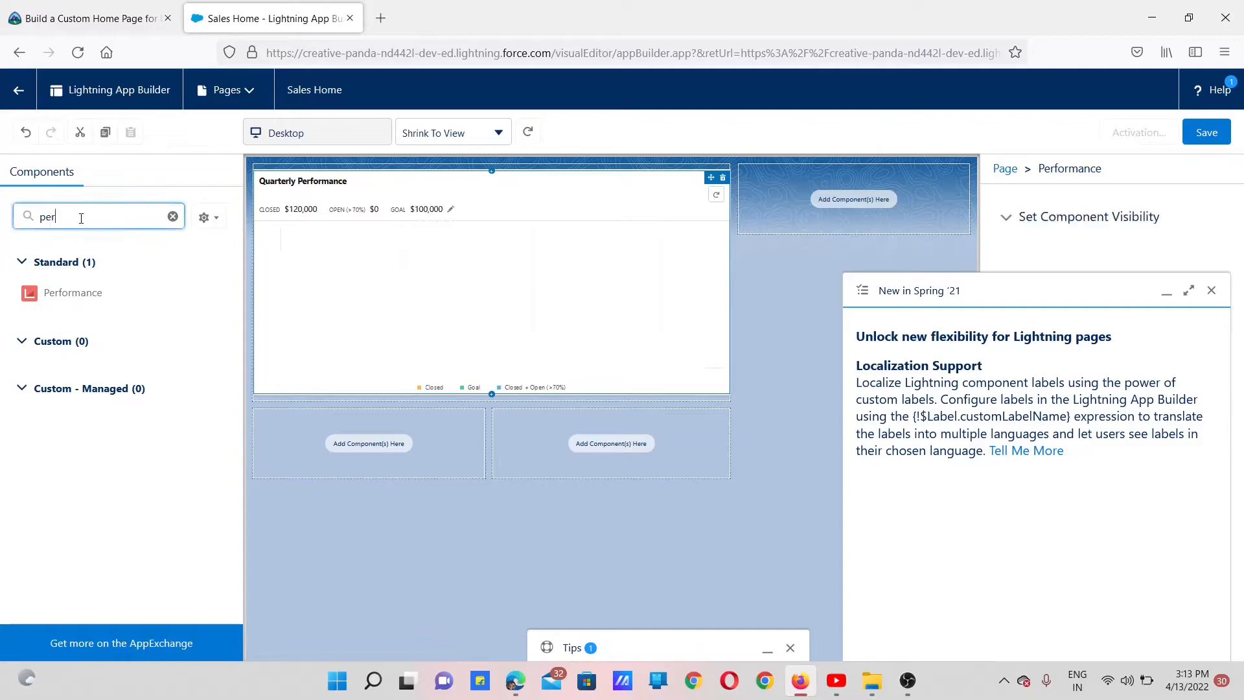
key(BackSpace)
key(BackSpace)
key(BackSpace)
text(ass)
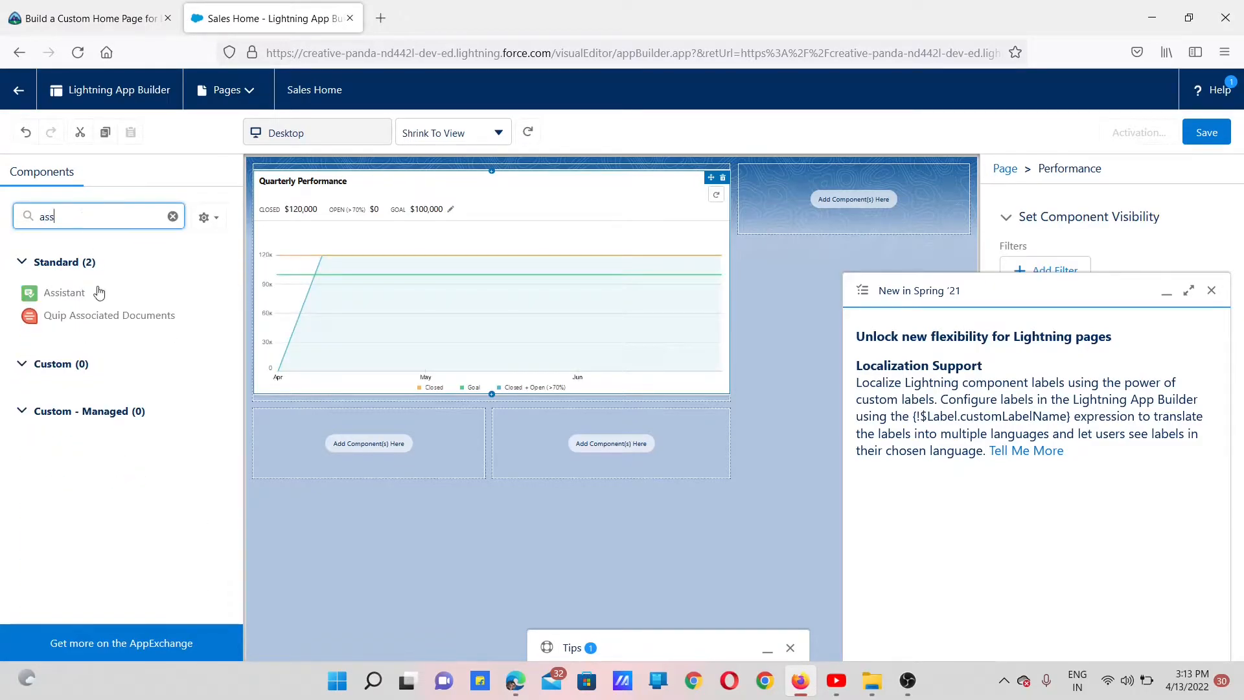
drag(78, 289, 842, 200)
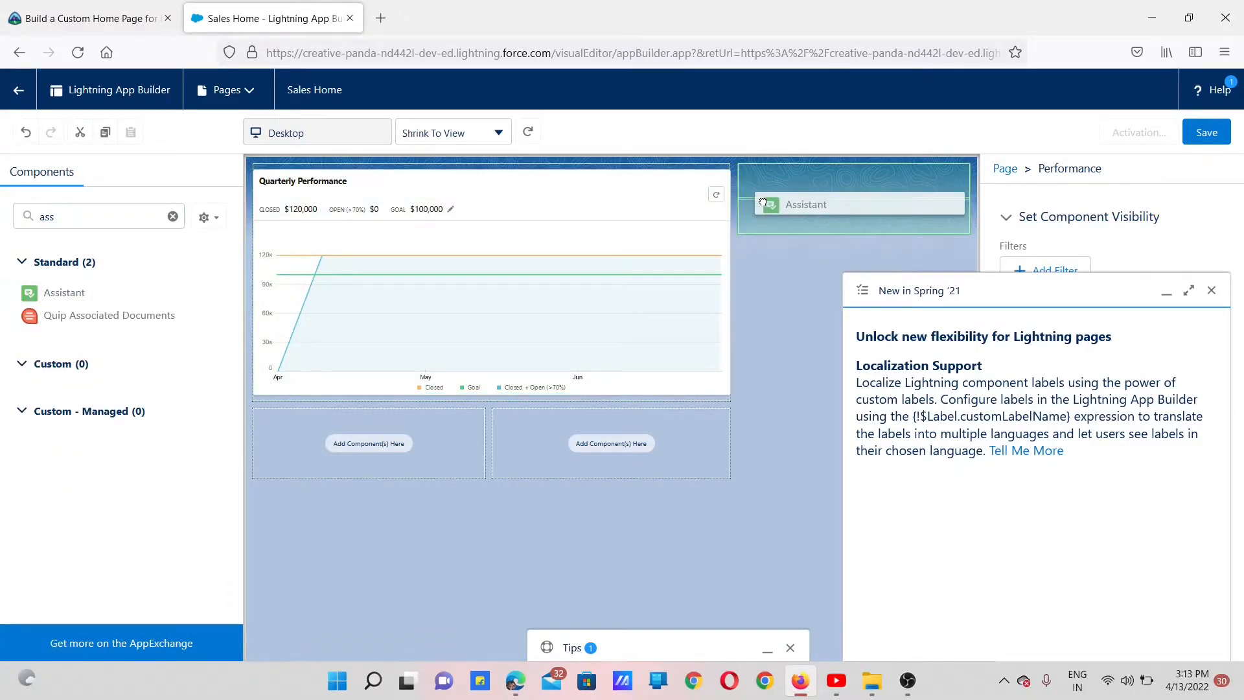
click(1211, 289)
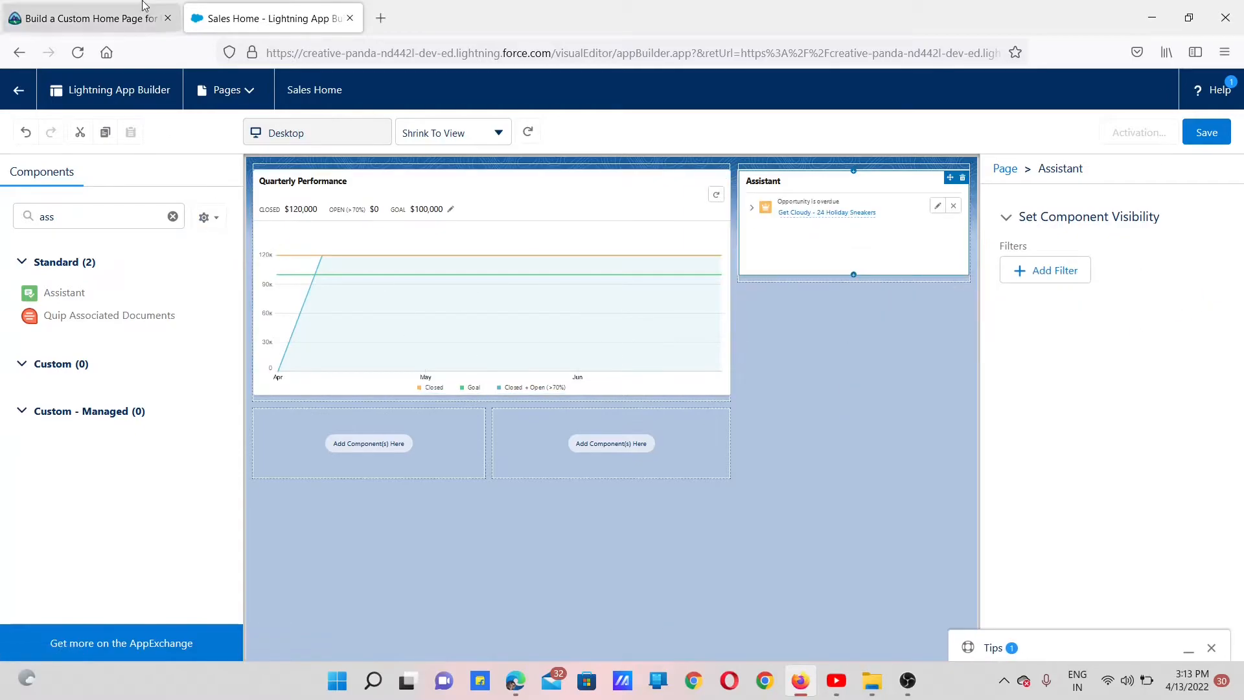
Step: Check the next required component in the challenge and add Today's Tasks to the first region below Quarterly Performance
click(108, 20)
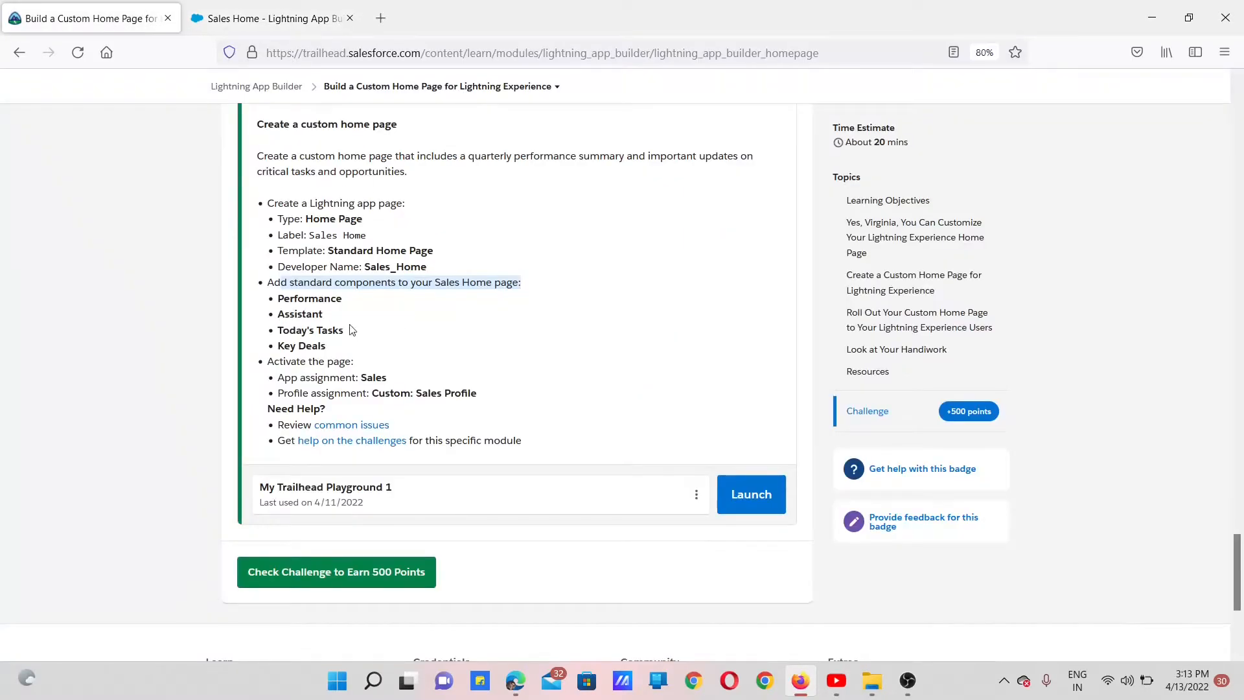
click(298, 18)
click(102, 218)
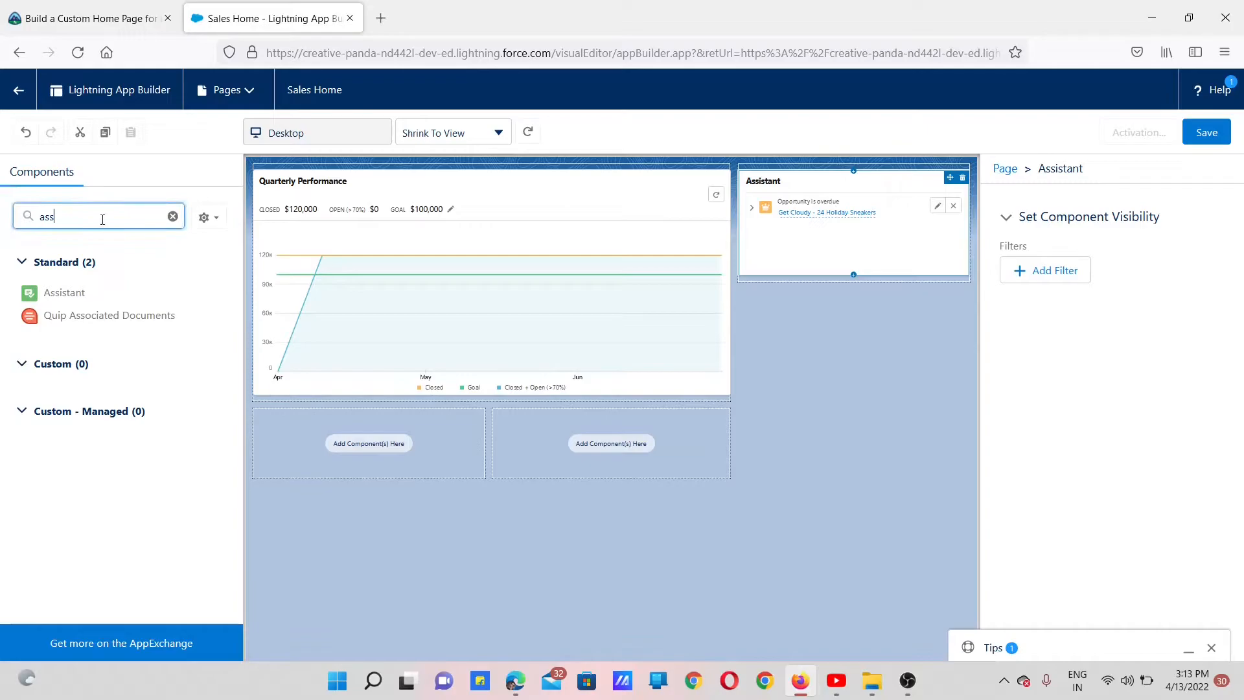
key(BackSpace)
key(BackSpace)
key(BackSpace)
text(toda)
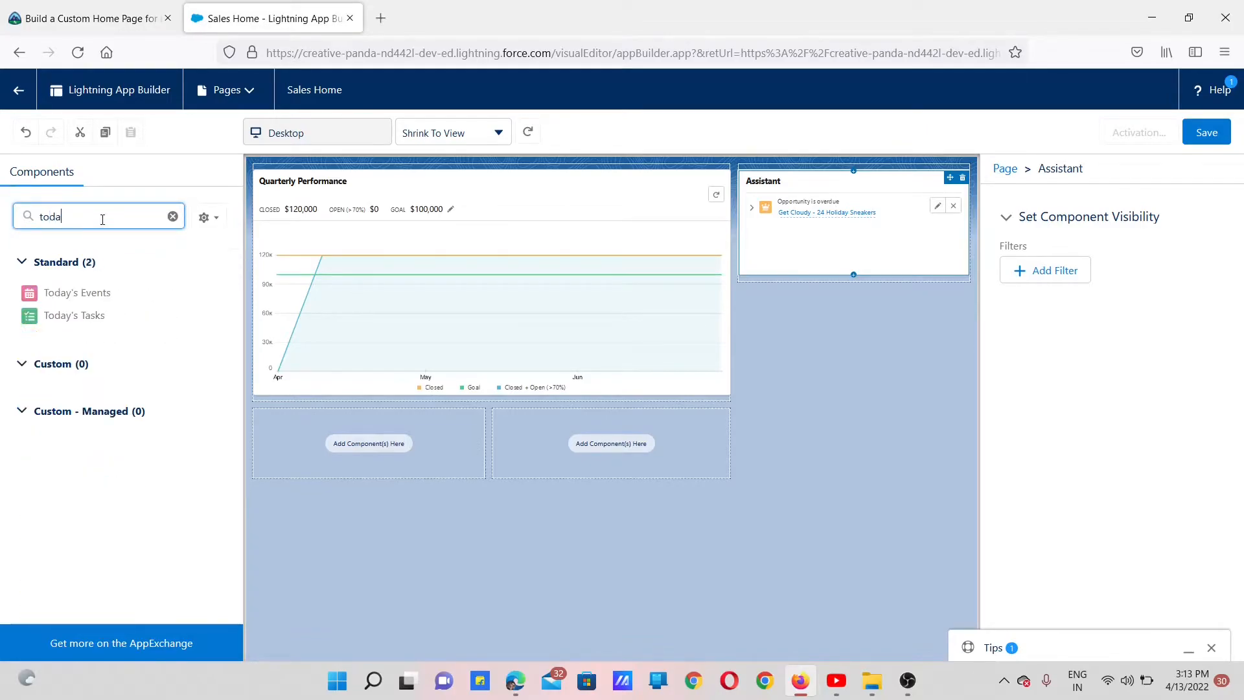
drag(74, 316, 304, 445)
Step: Add the Key Deals component to the empty region beside Today's Tasks
click(116, 219)
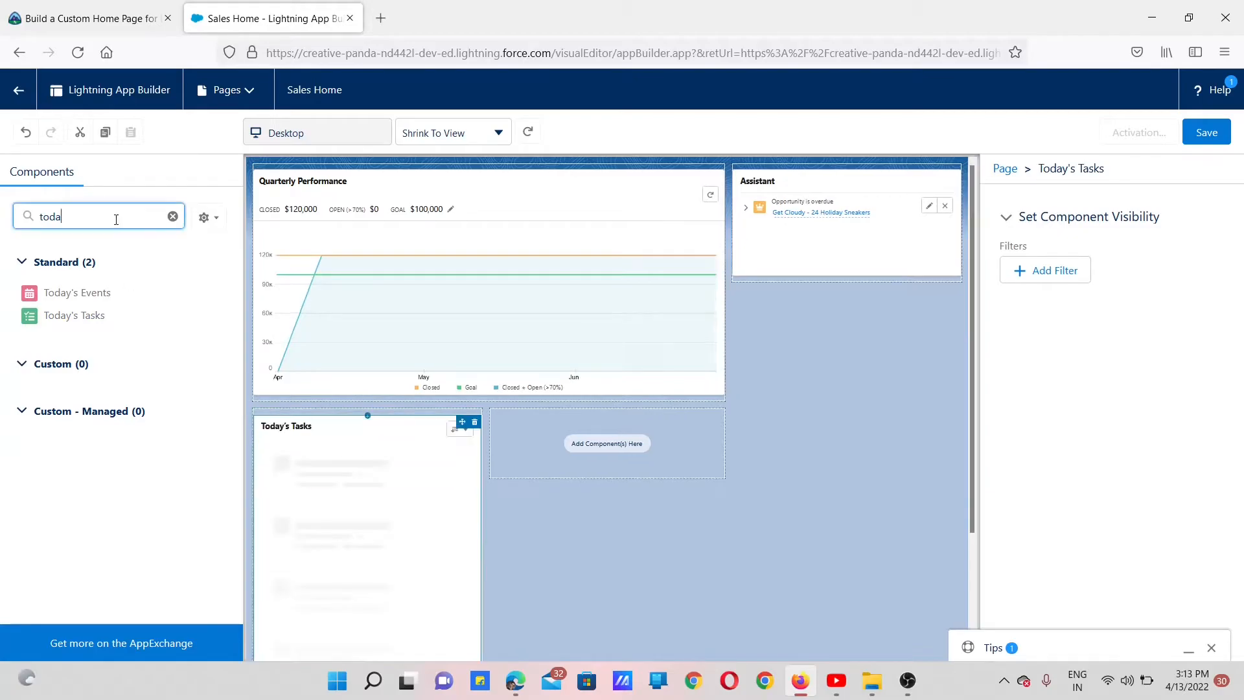
key(BackSpace)
key(BackSpace)
key(BackSpace)
text(key)
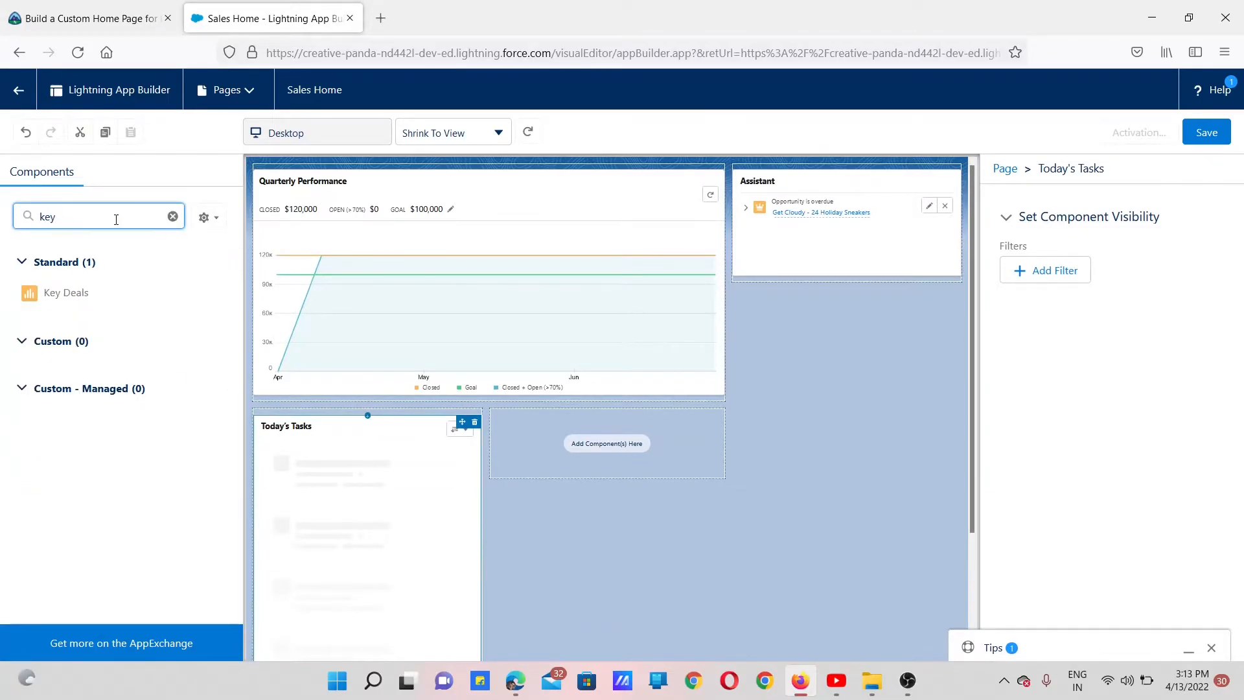
drag(52, 282, 519, 445)
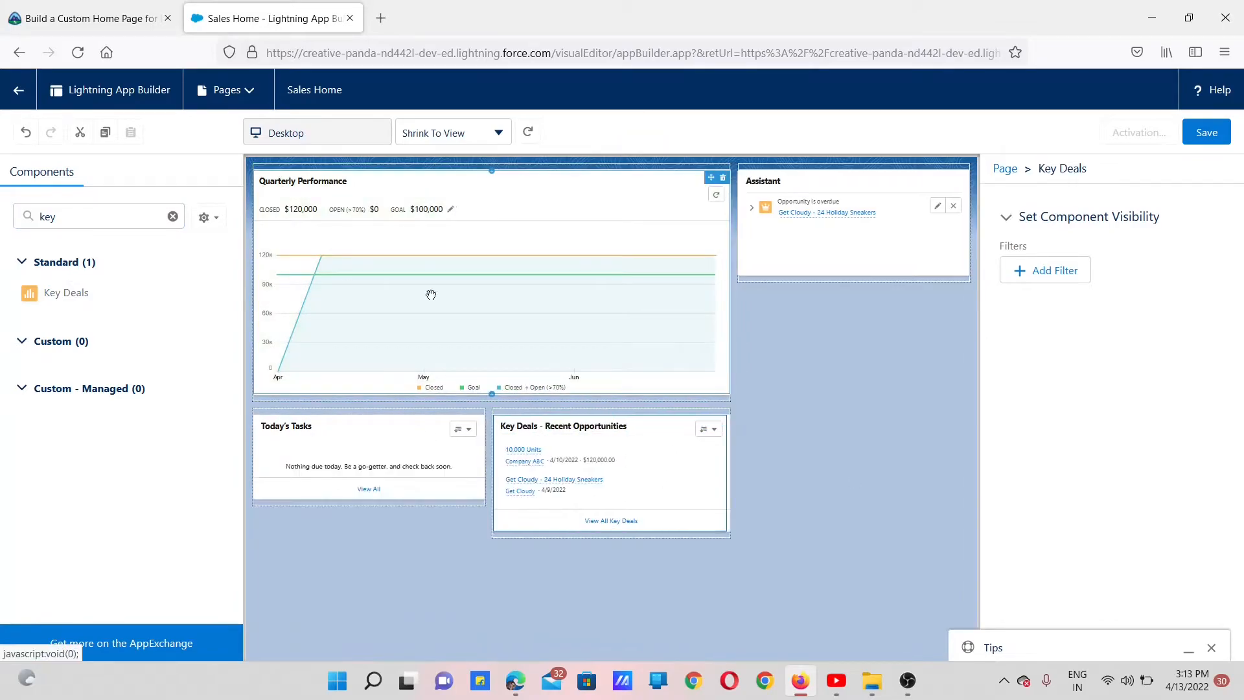
Step: Compare the challenge's component list with the page and read its activation requirements
click(95, 25)
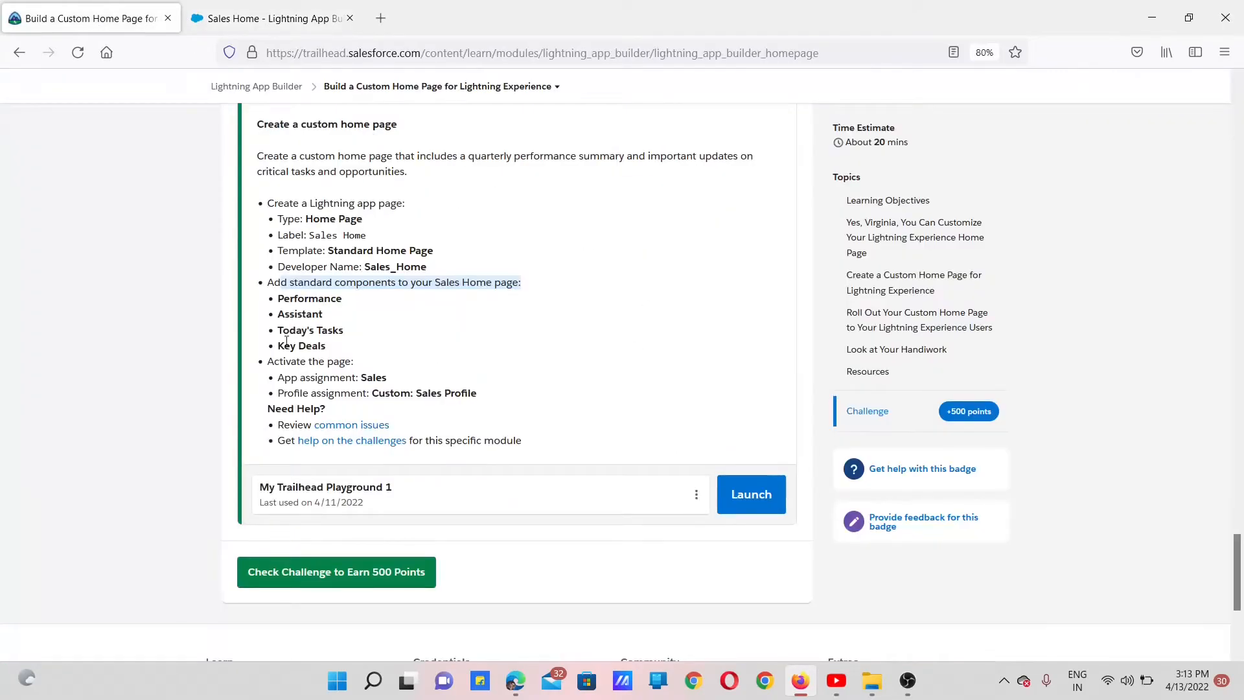
drag(285, 345, 344, 349)
scroll(348, 376, down, 1)
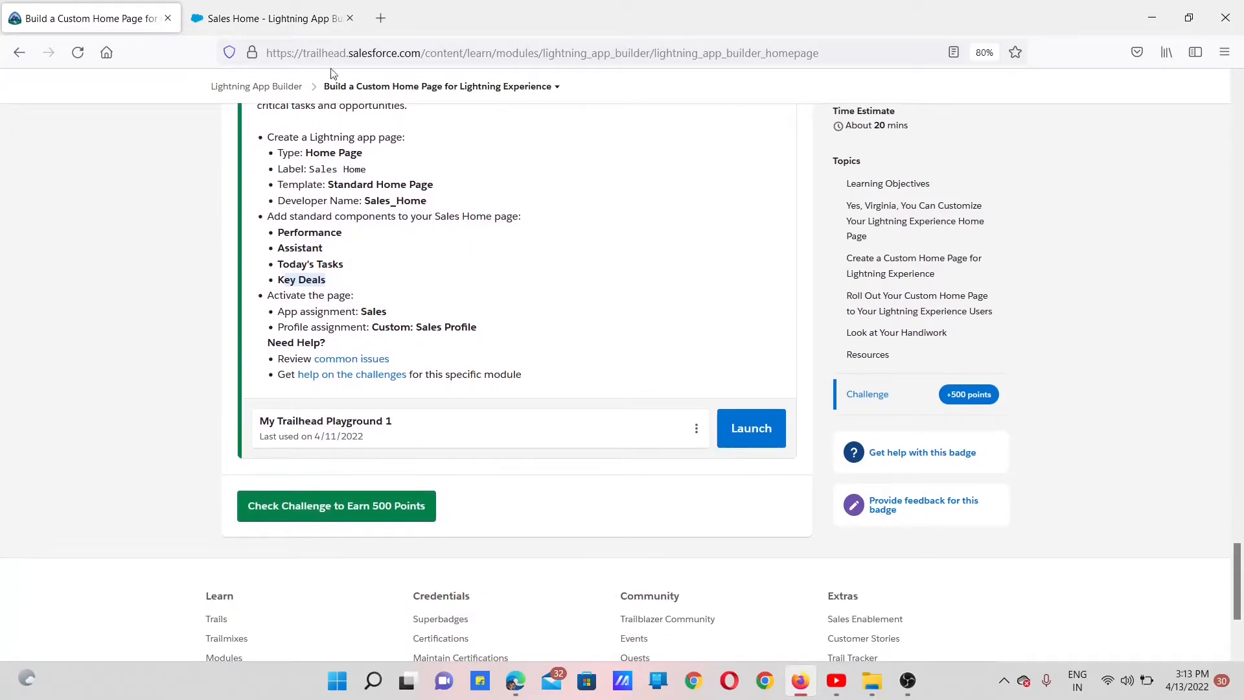
Step: Save the Sales Home page in Lightning App Builder and proceed to its activation settings
click(276, 20)
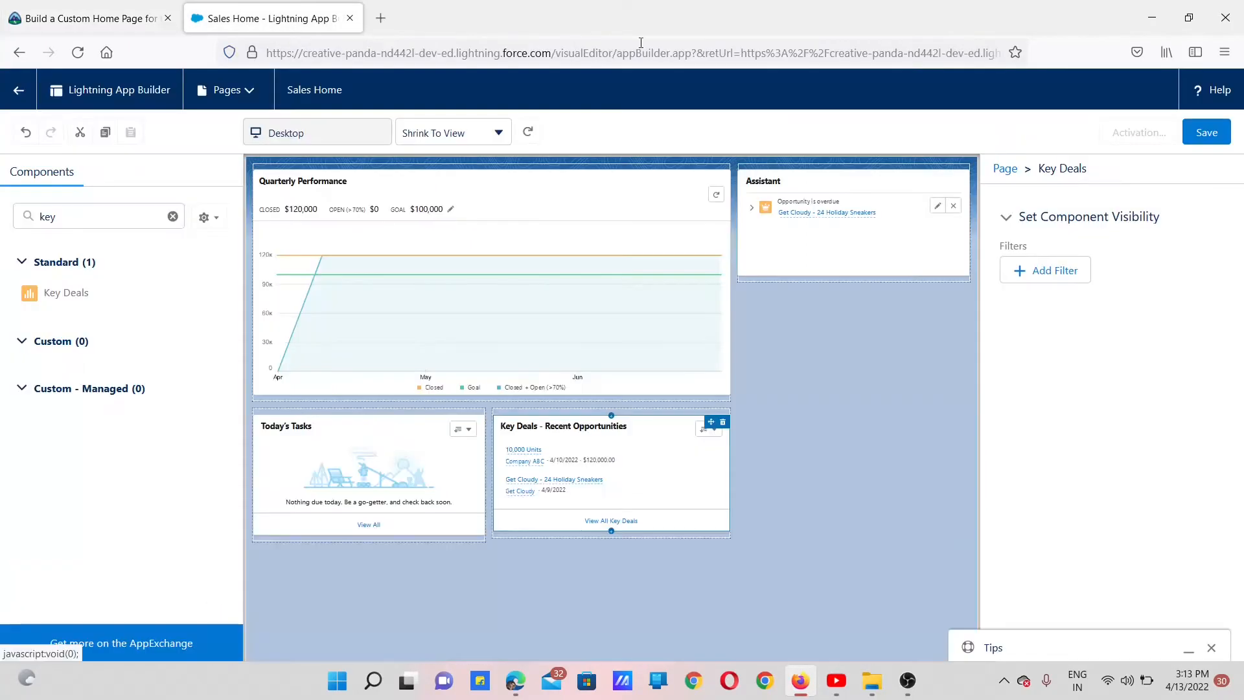
click(1206, 133)
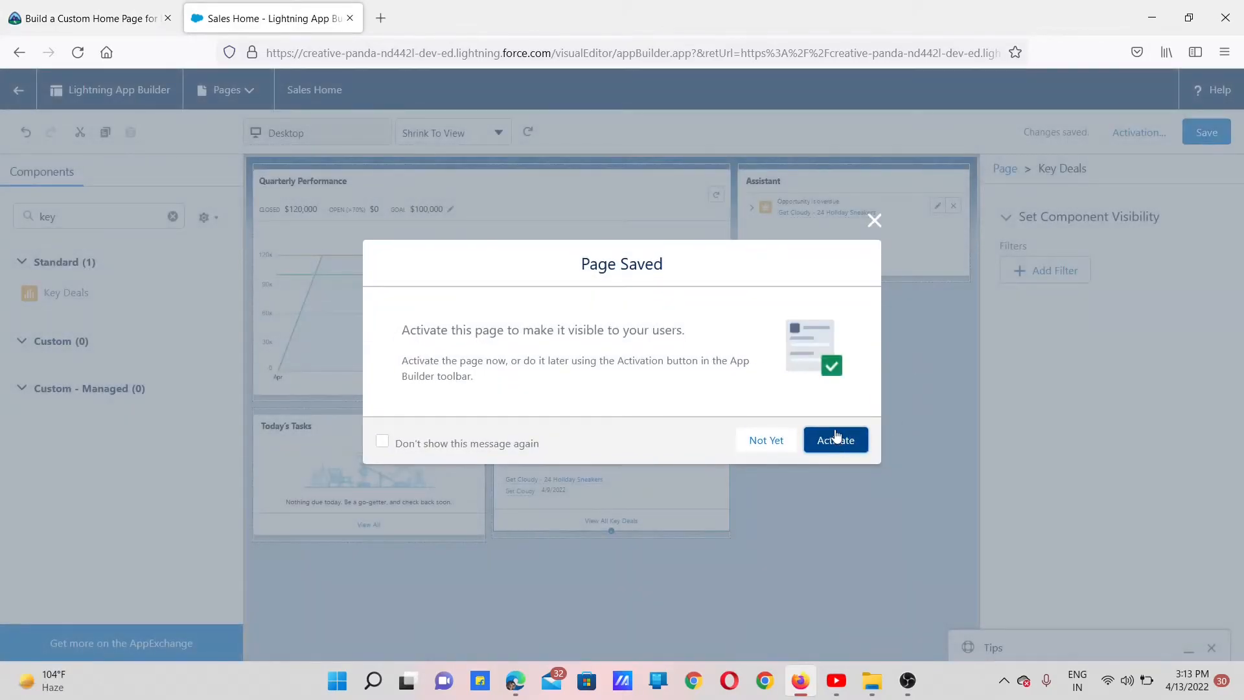
click(836, 437)
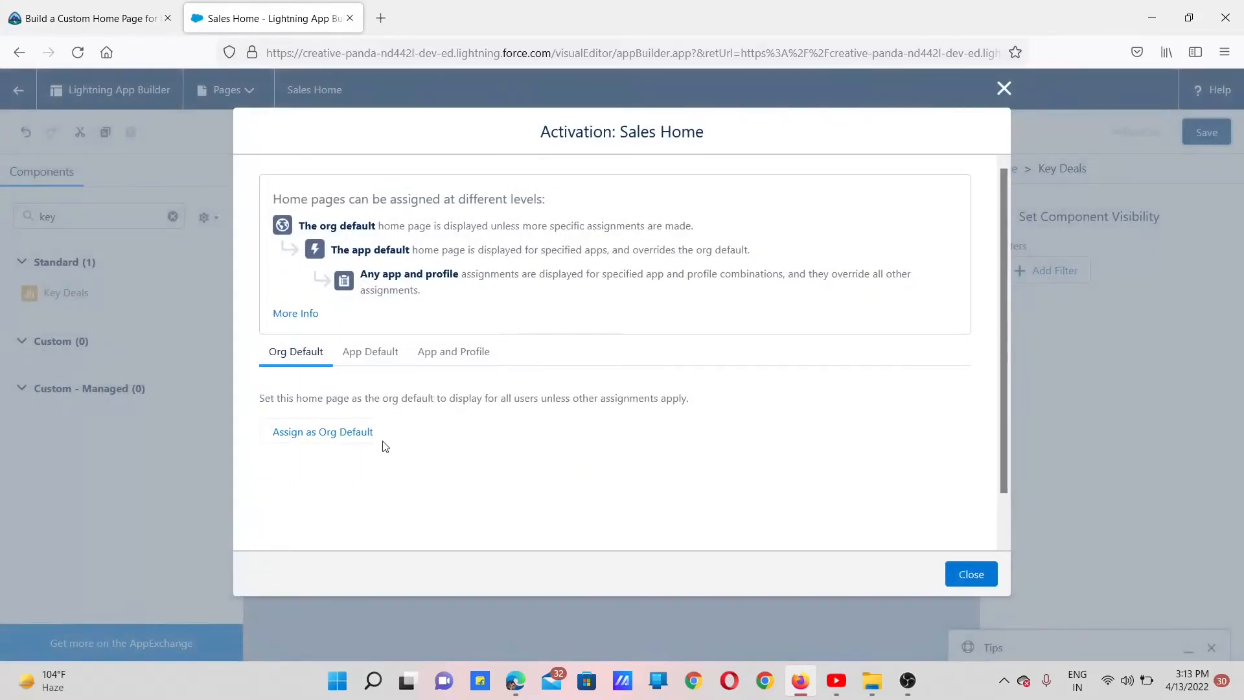
click(328, 435)
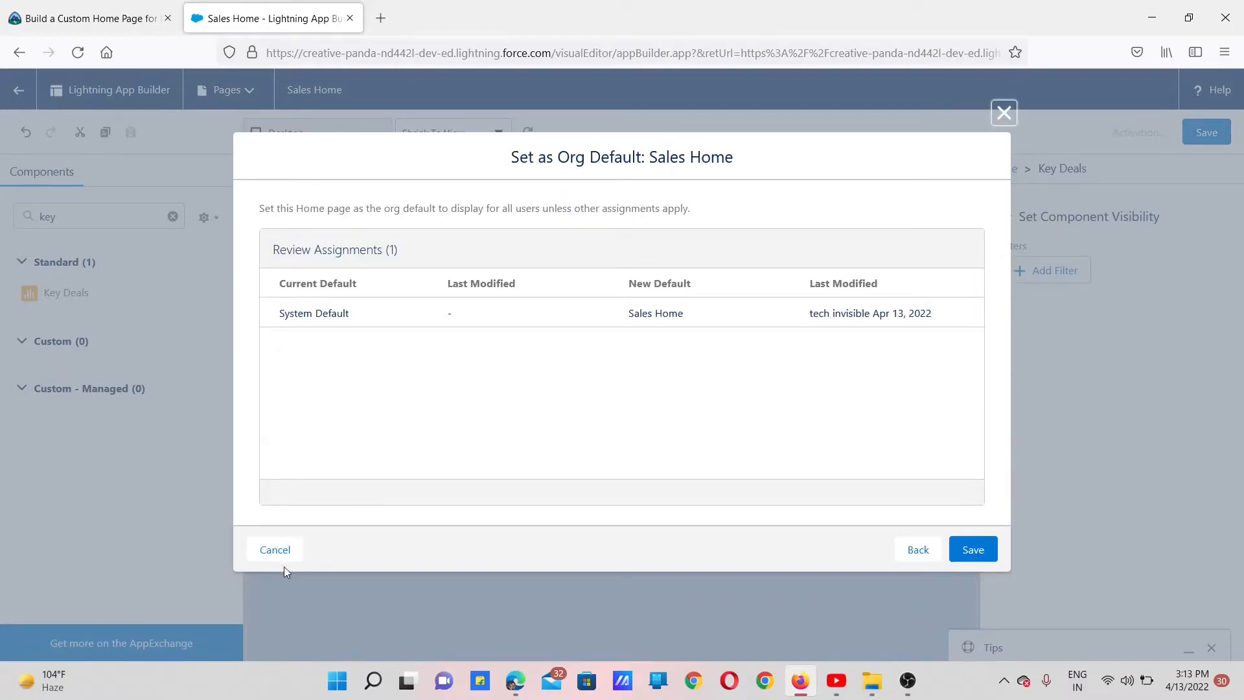
click(277, 553)
click(1192, 134)
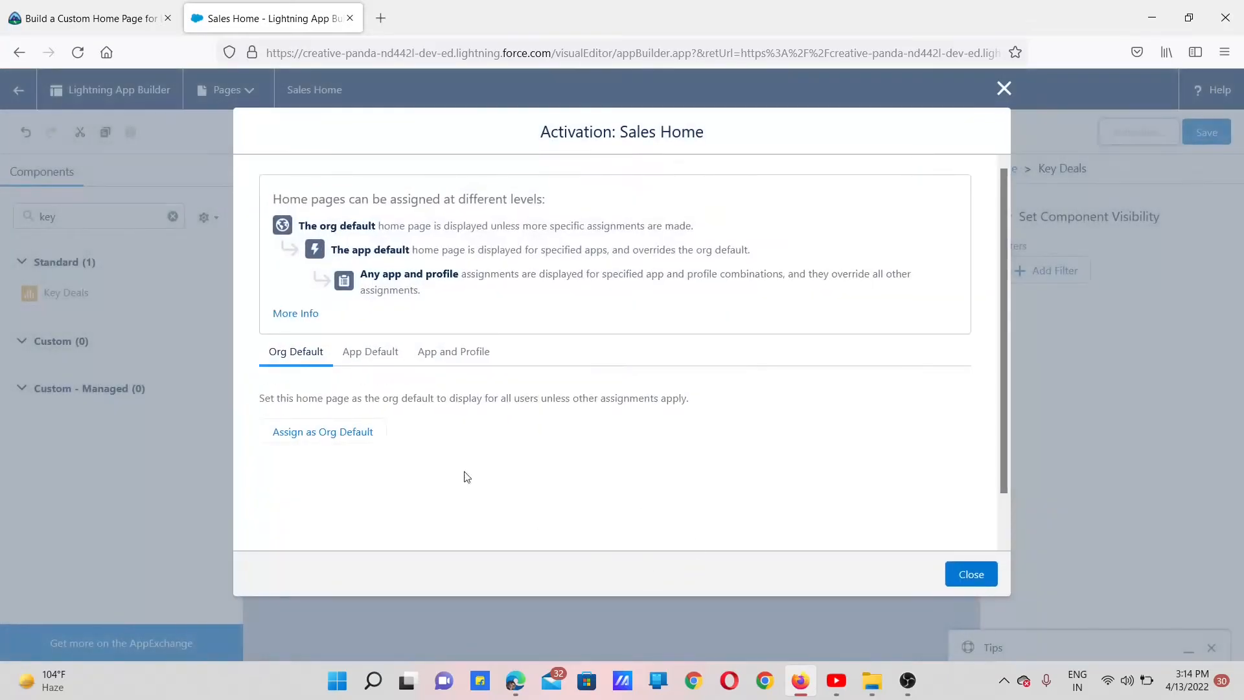
Step: Assign Sales Home as the app default for the Sales app, checking the challenge's app assignment, and save the assignment
click(379, 353)
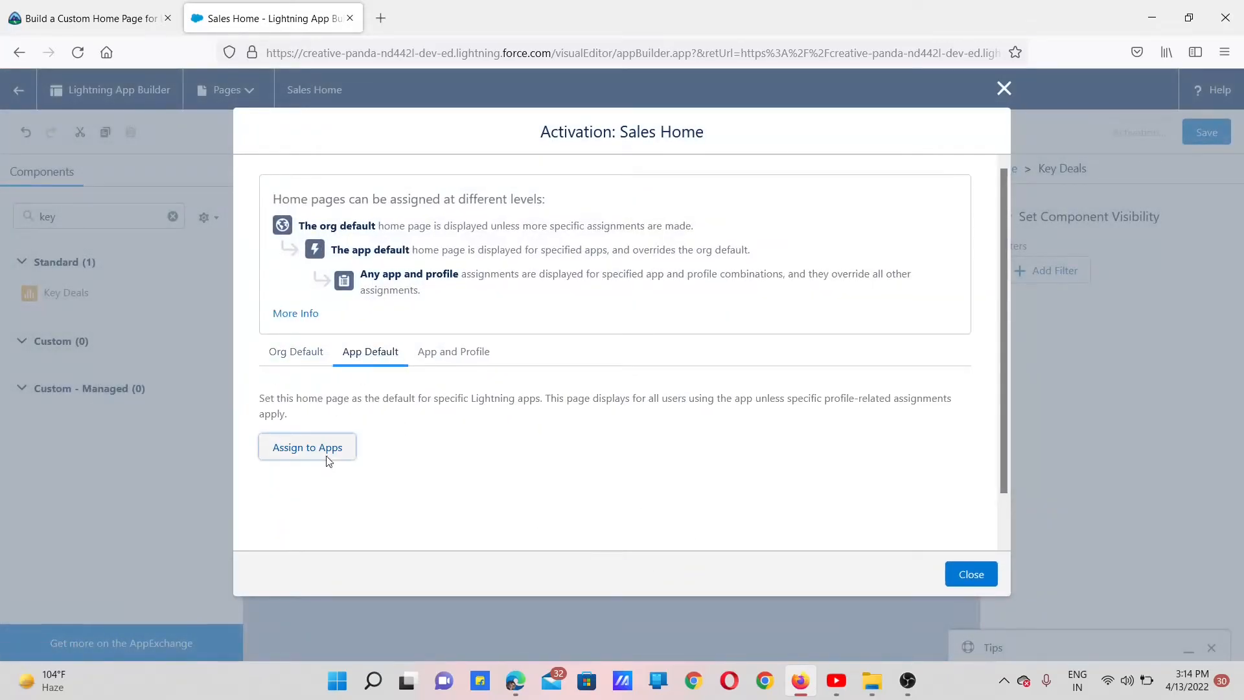
click(308, 448)
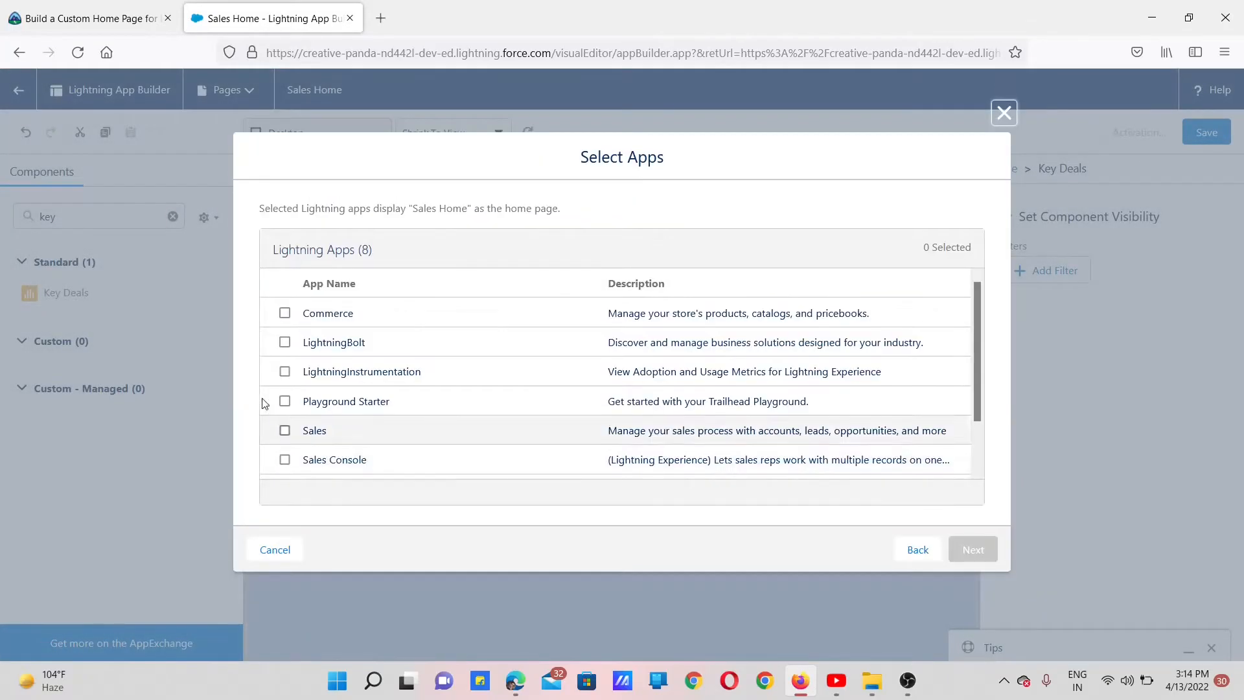
click(285, 432)
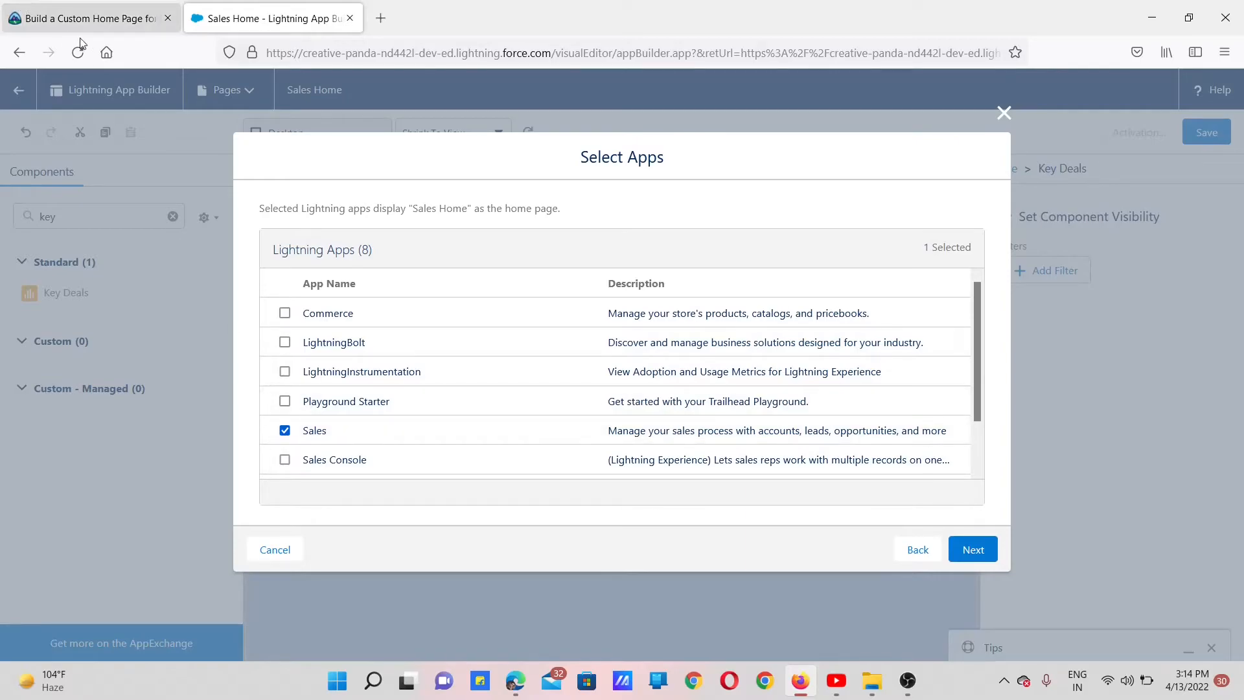
click(81, 18)
click(365, 312)
click(327, 29)
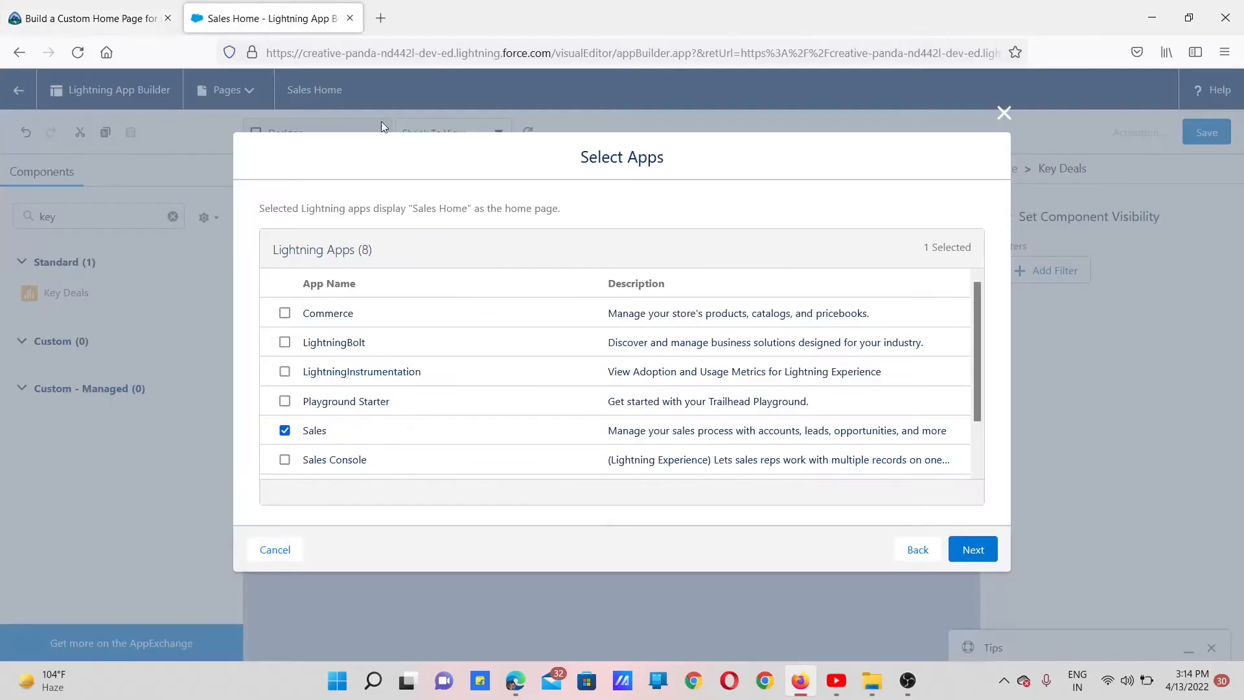
click(974, 549)
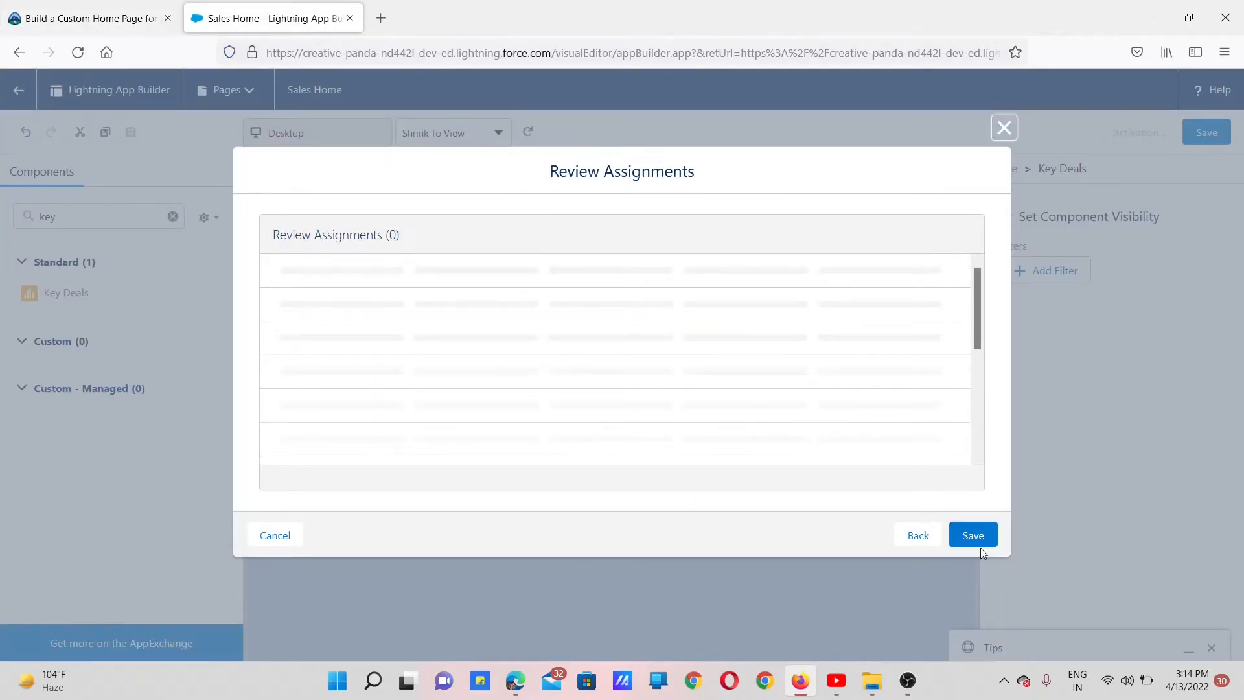
click(978, 544)
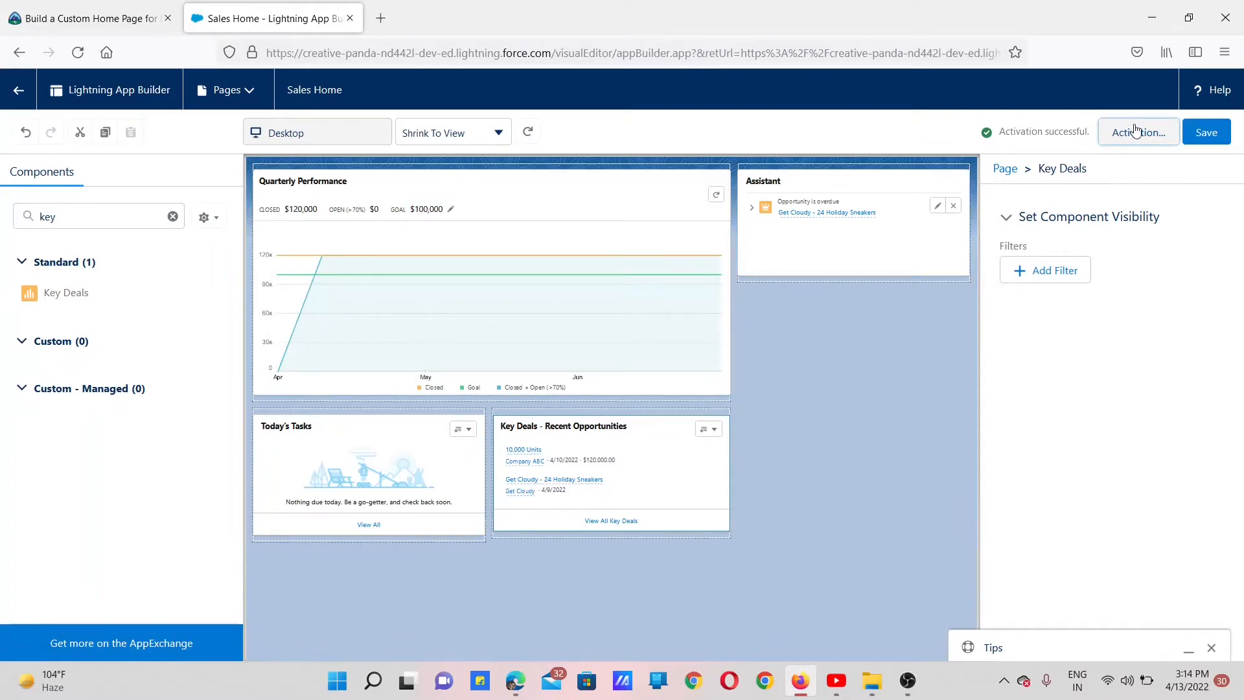
Step: Reopen the page's activation settings, look through the apps offered for app and profile assignment, and check the challenge's required profile
click(1135, 130)
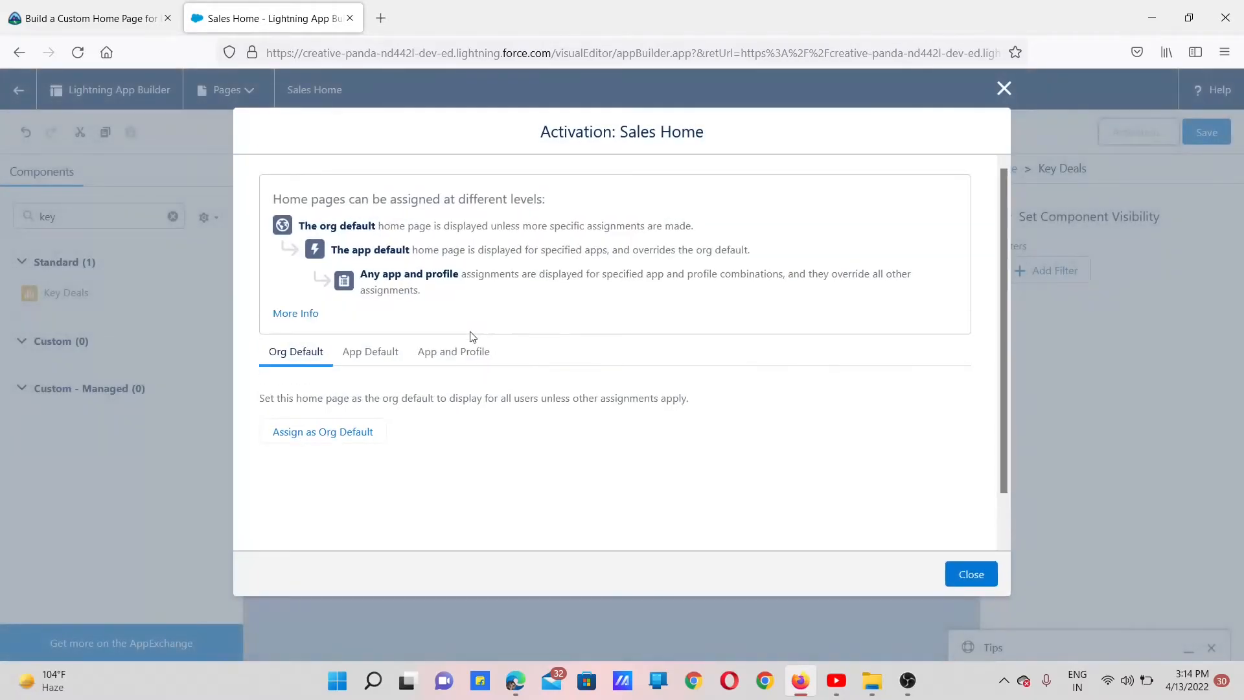
click(453, 350)
click(364, 452)
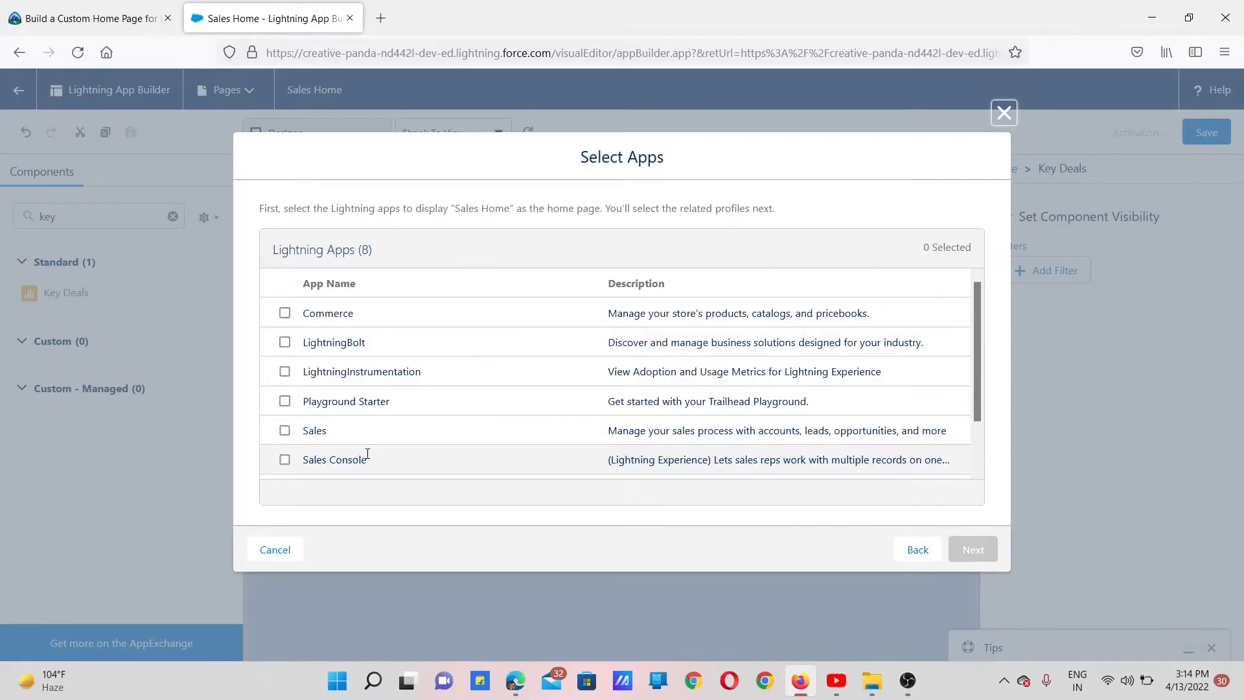
scroll(362, 434, down, 2)
scroll(380, 432, up, 2)
scroll(380, 434, down, 2)
scroll(379, 434, up, 2)
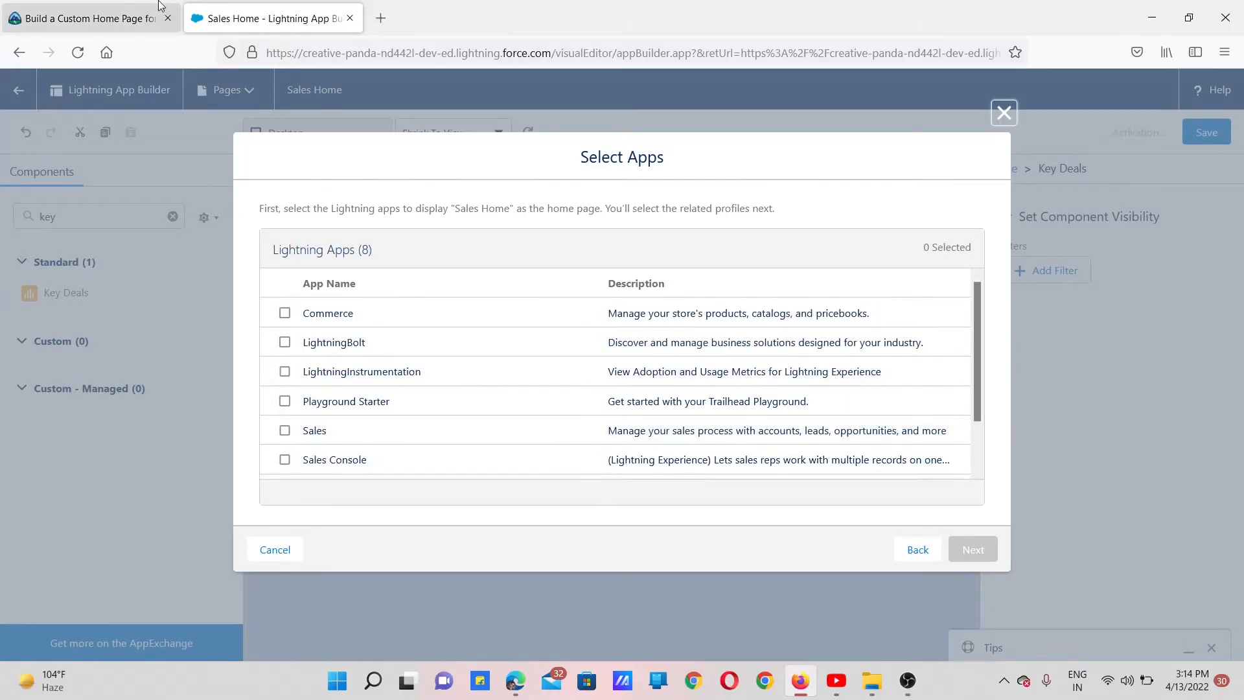
click(140, 11)
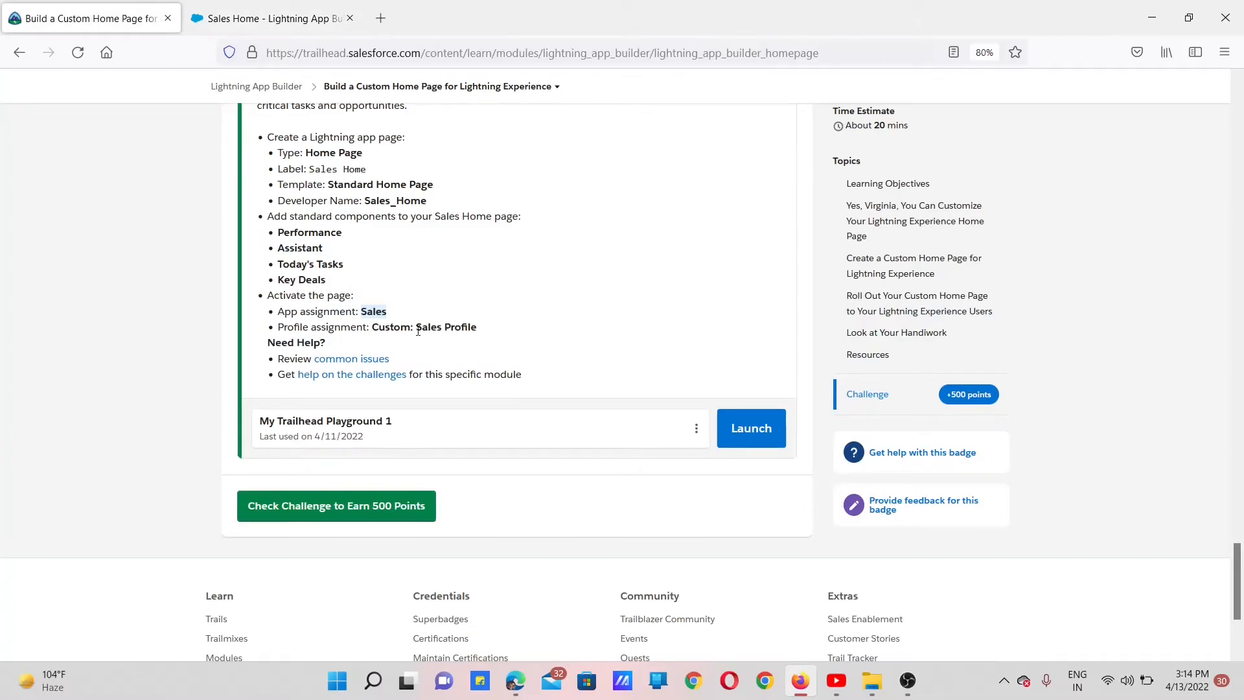
click(280, 28)
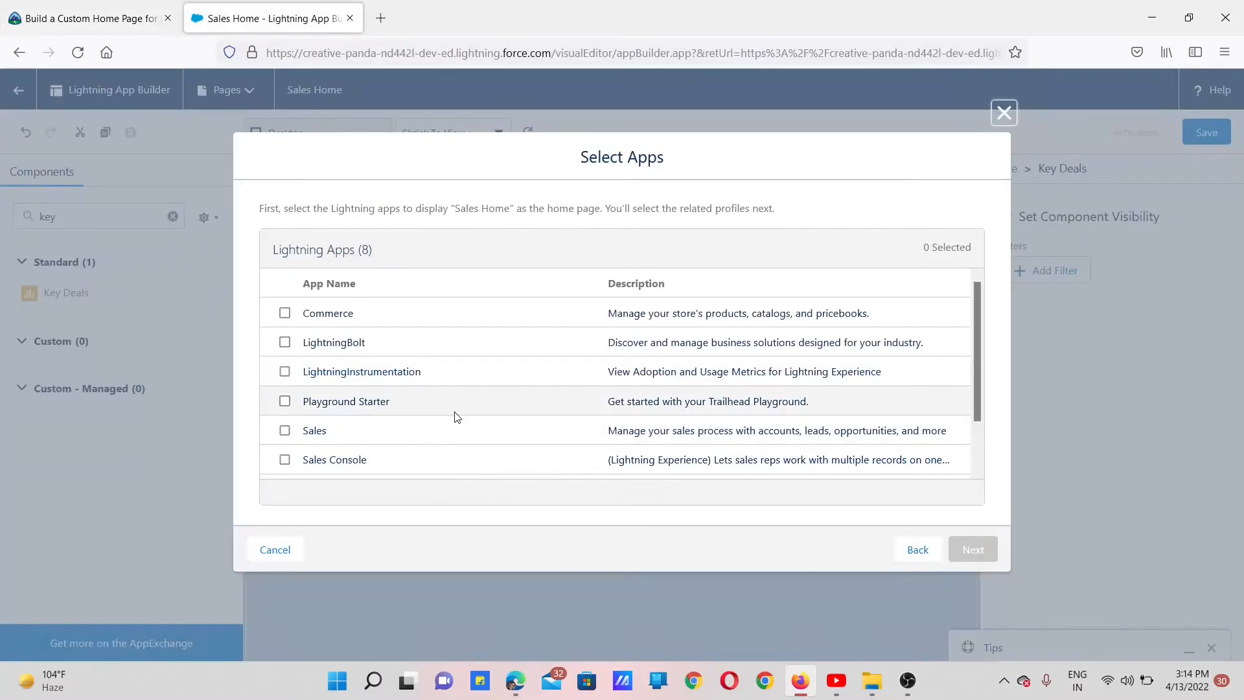
click(917, 549)
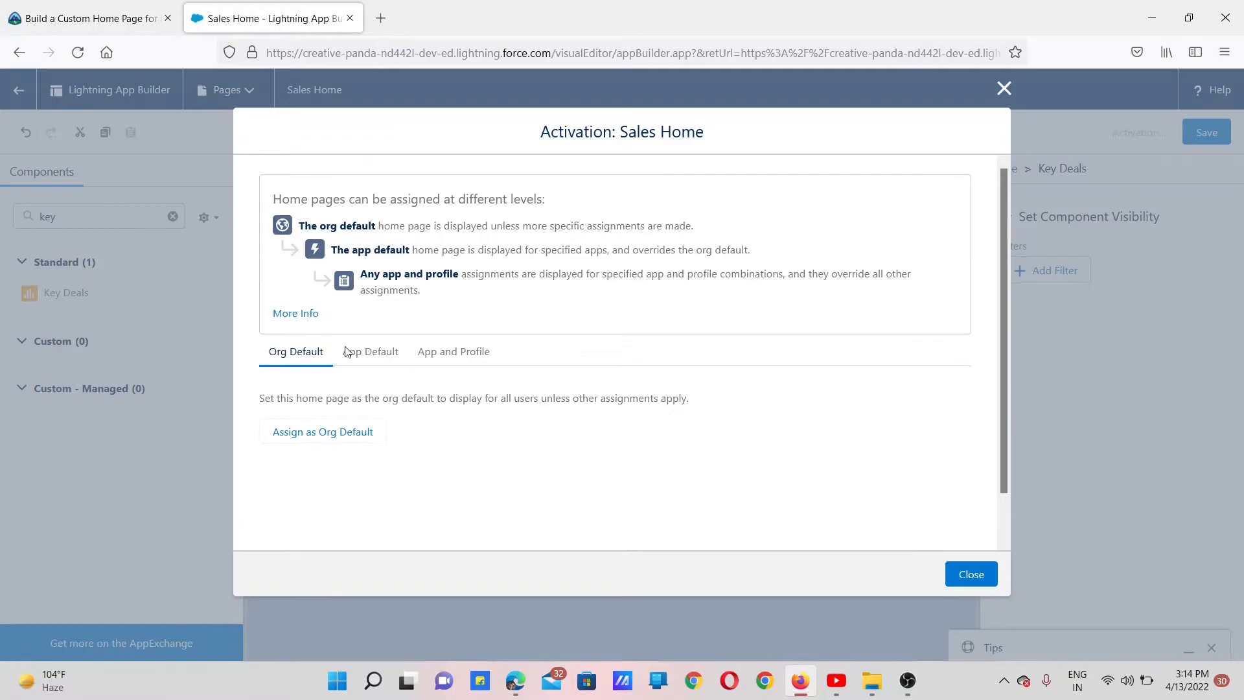
click(381, 362)
click(445, 354)
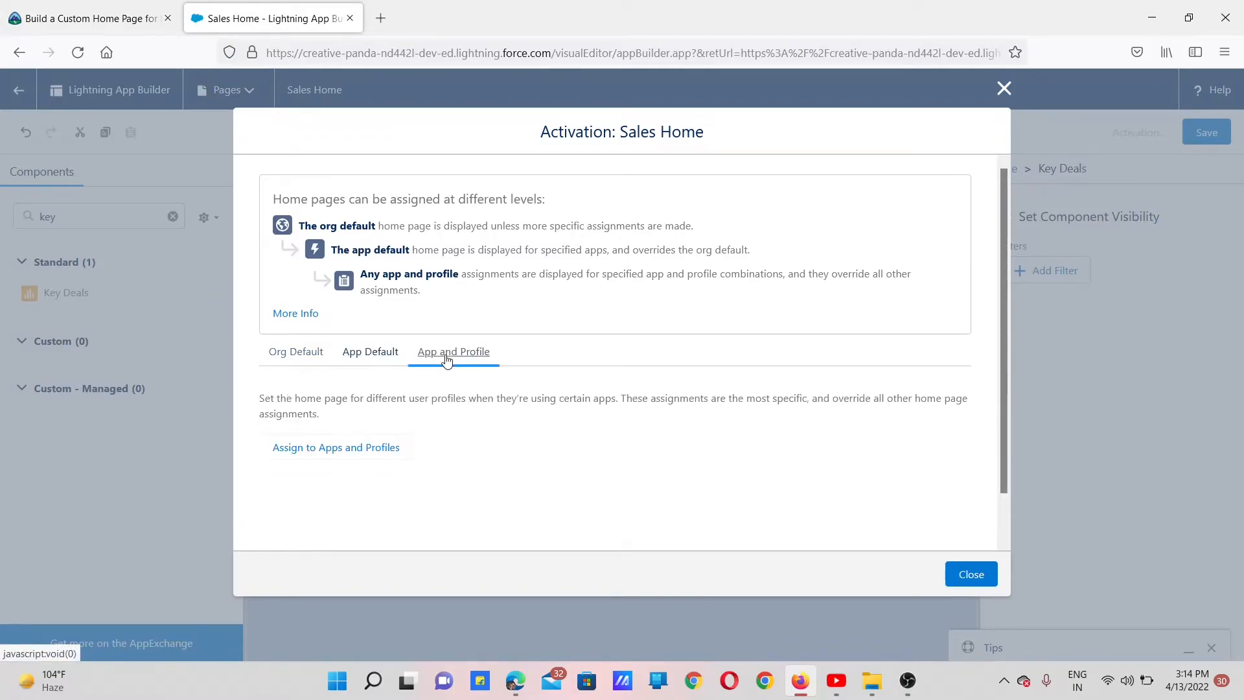
scroll(448, 364, down, 1)
click(361, 406)
scroll(387, 386, down, 1)
scroll(387, 386, up, 1)
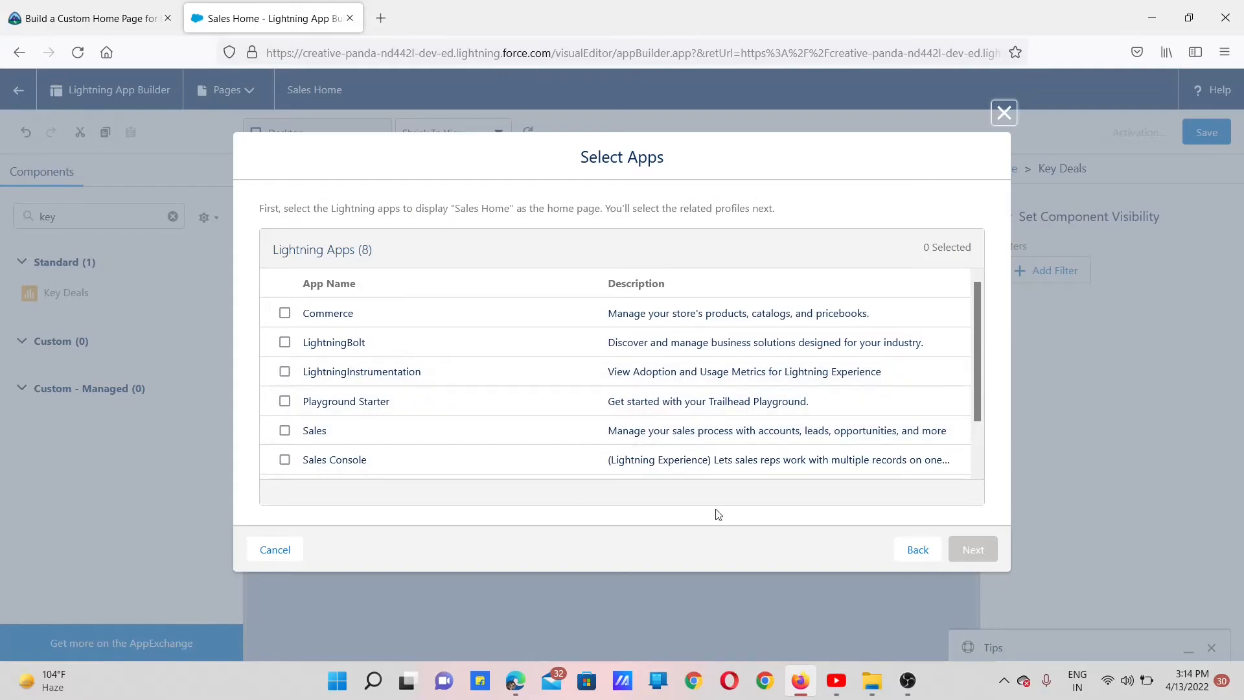
click(915, 549)
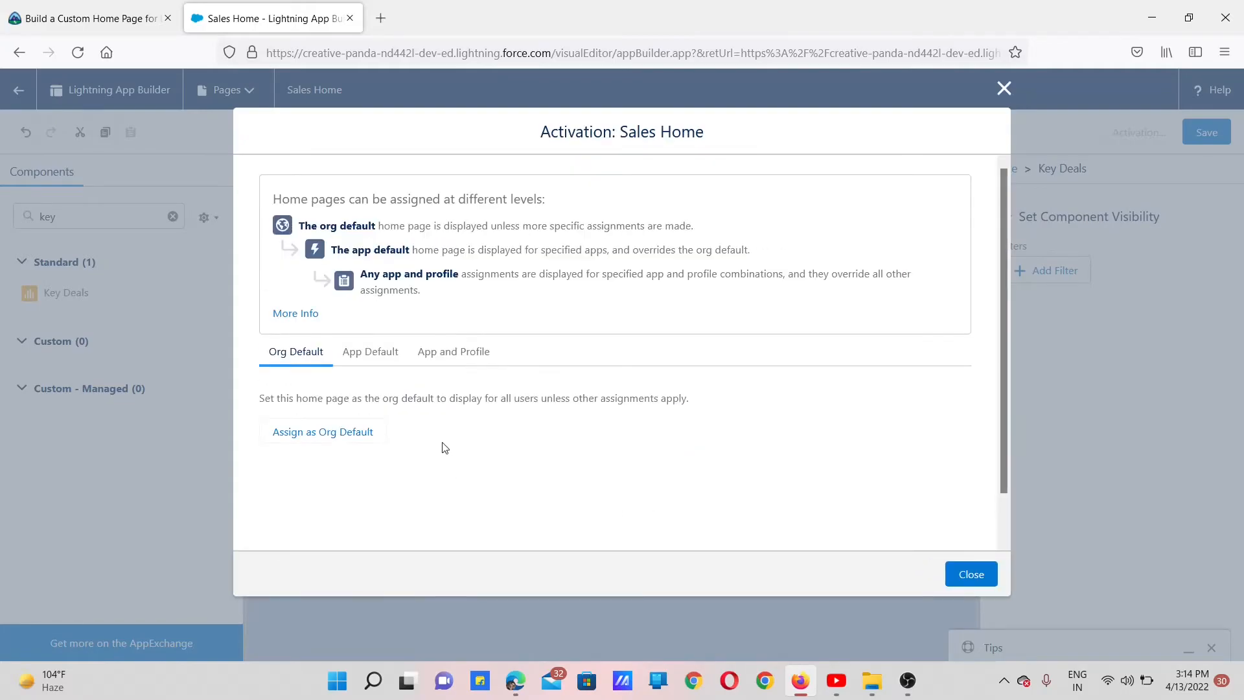
click(361, 438)
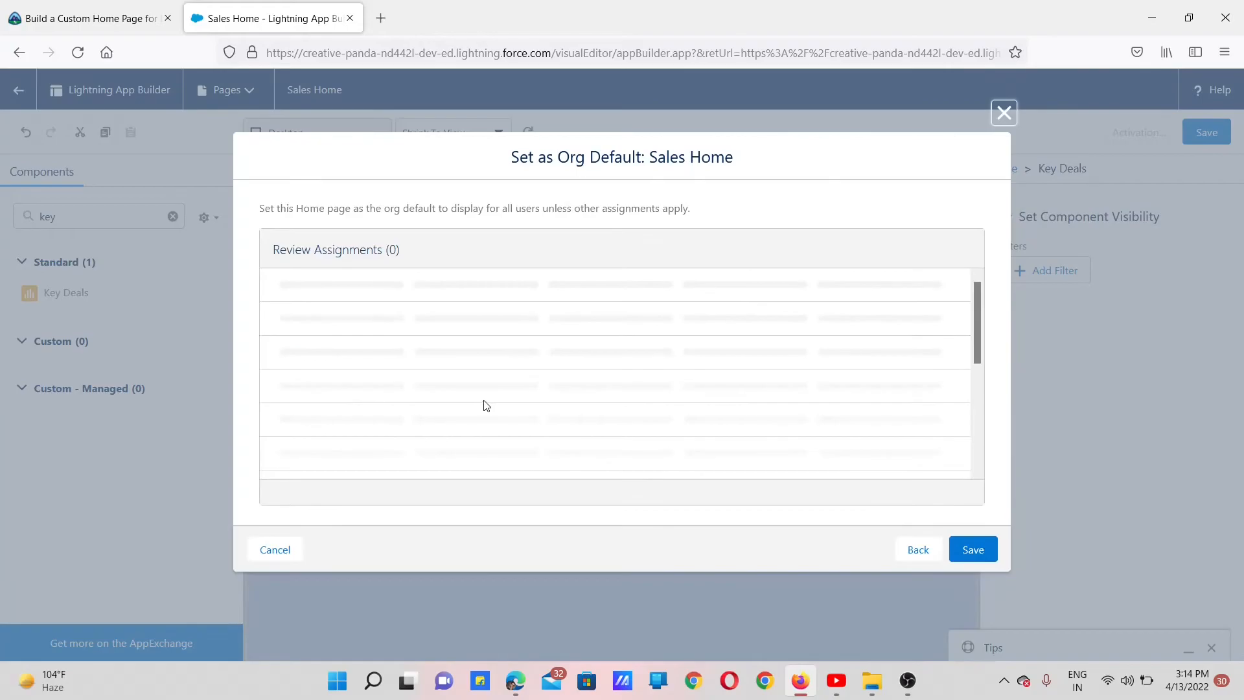
click(929, 550)
Step: Review the page's app default assignment and select the Sales app for a new app and profile assignment
click(401, 363)
scroll(423, 411, down, 3)
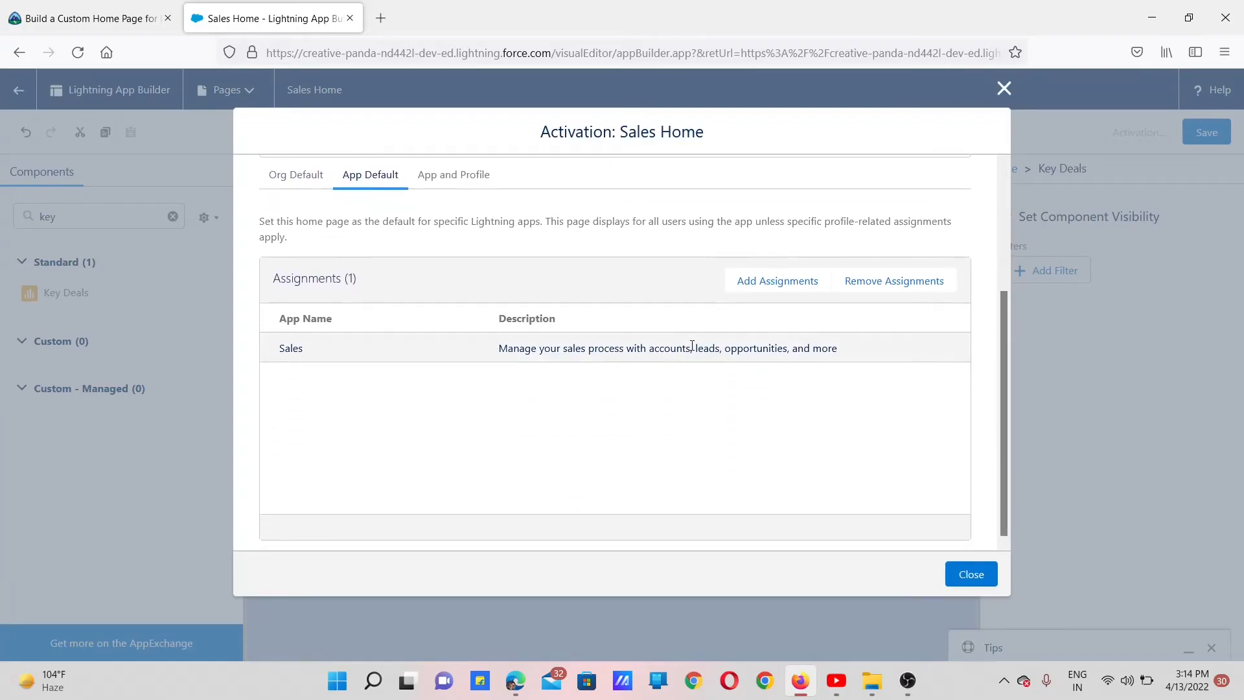
click(433, 175)
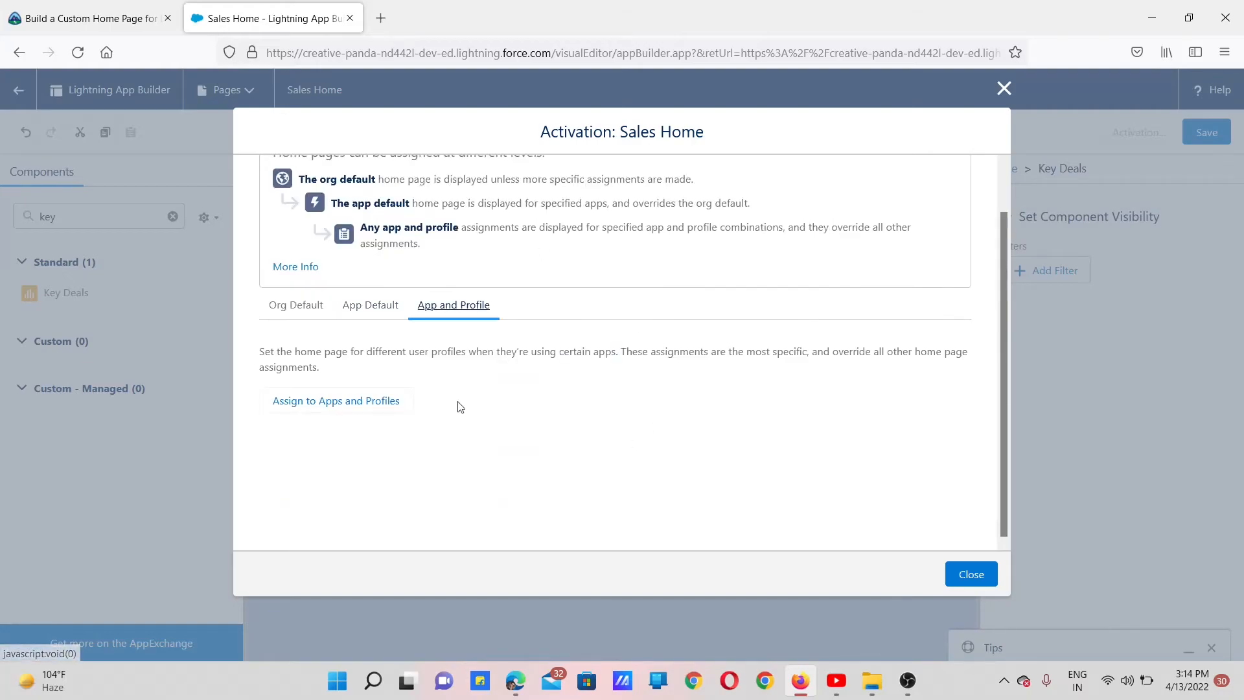
click(388, 402)
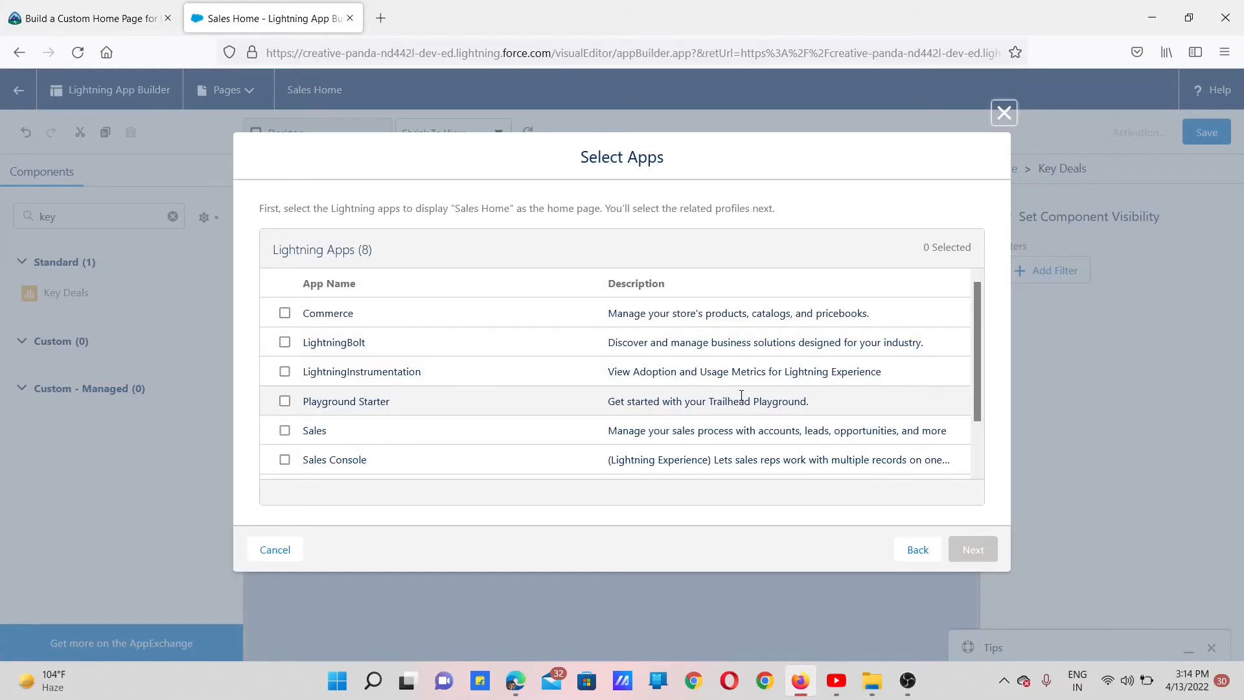
scroll(350, 413, down, 1)
scroll(351, 412, down, 1)
click(285, 377)
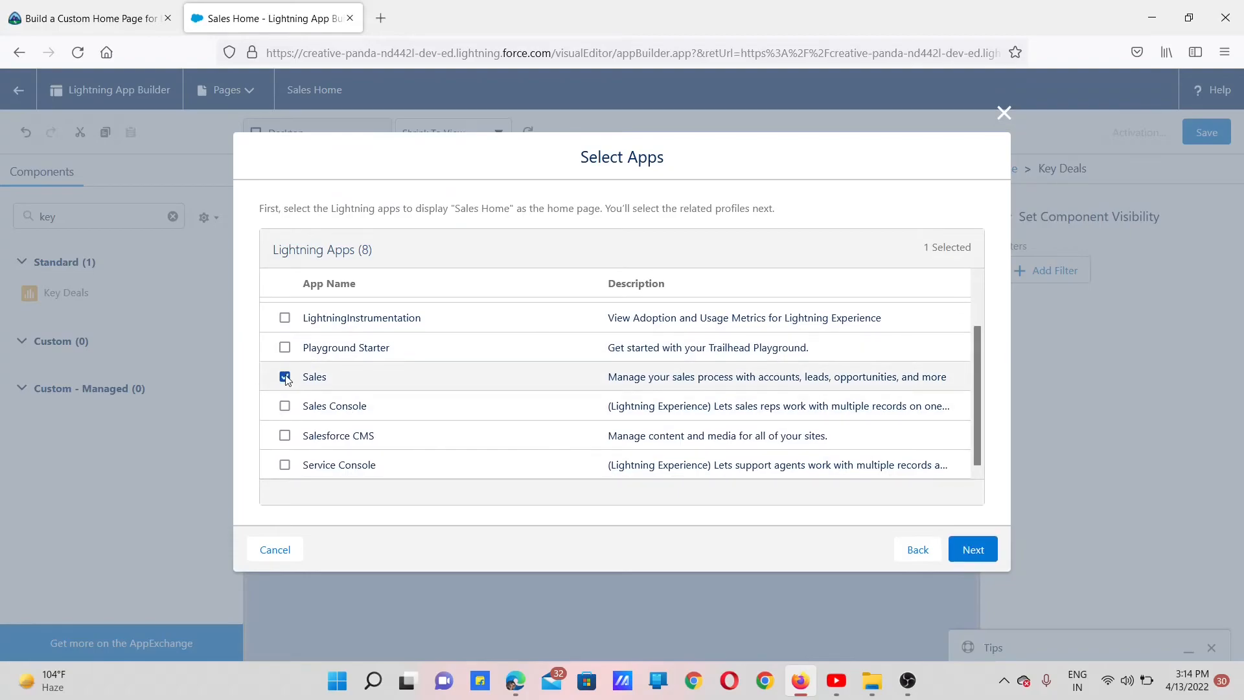
scroll(622, 428, up, 2)
scroll(642, 437, down, 2)
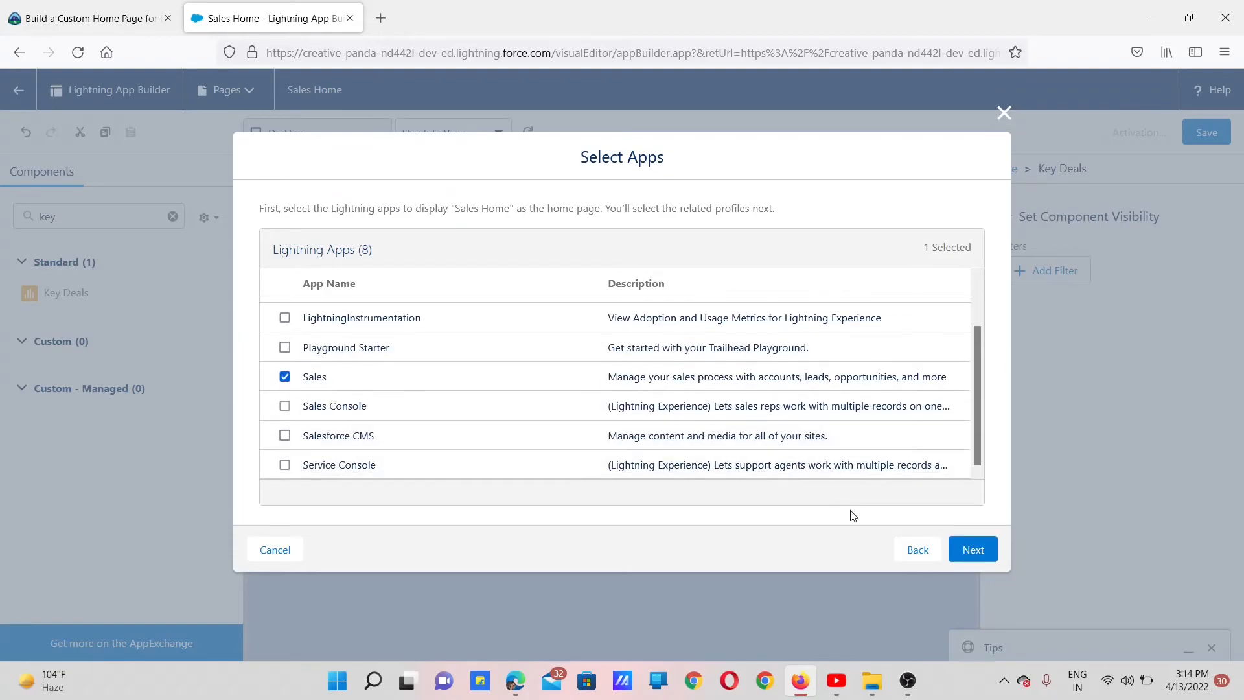
click(972, 550)
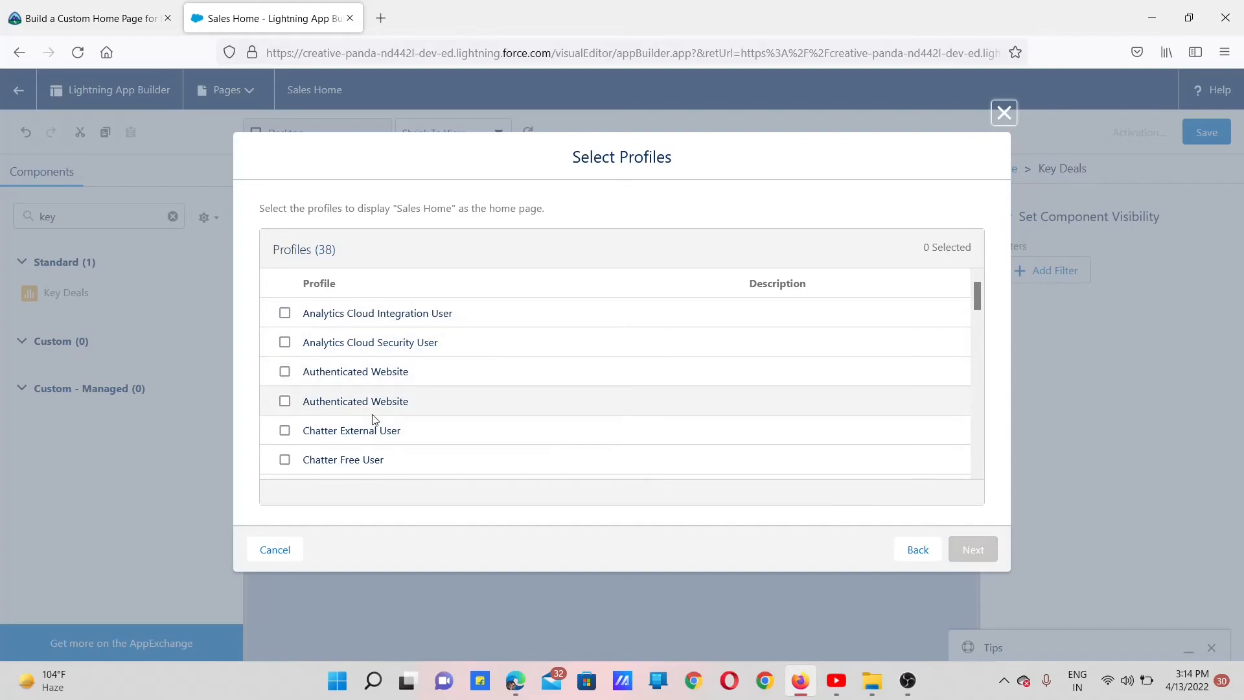
Step: Select Custom: Sales Profile as the profile for the Sales app and save the assignment
scroll(373, 413, down, 5)
scroll(375, 418, down, 3)
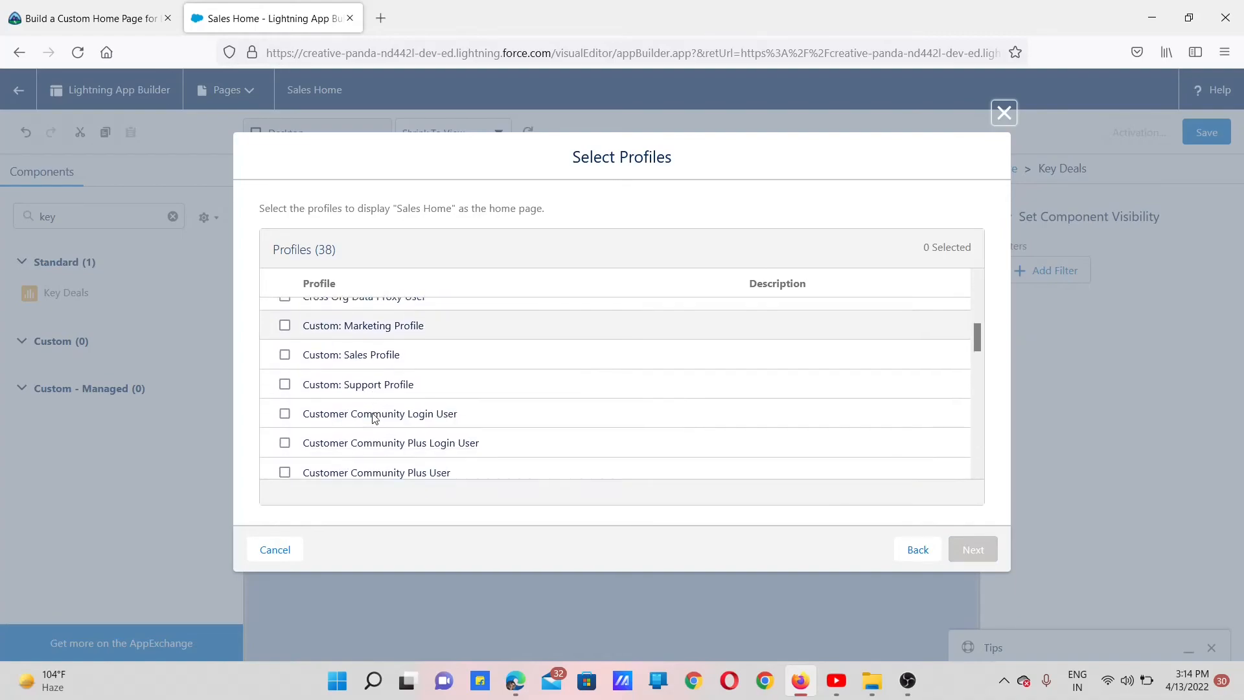
click(285, 354)
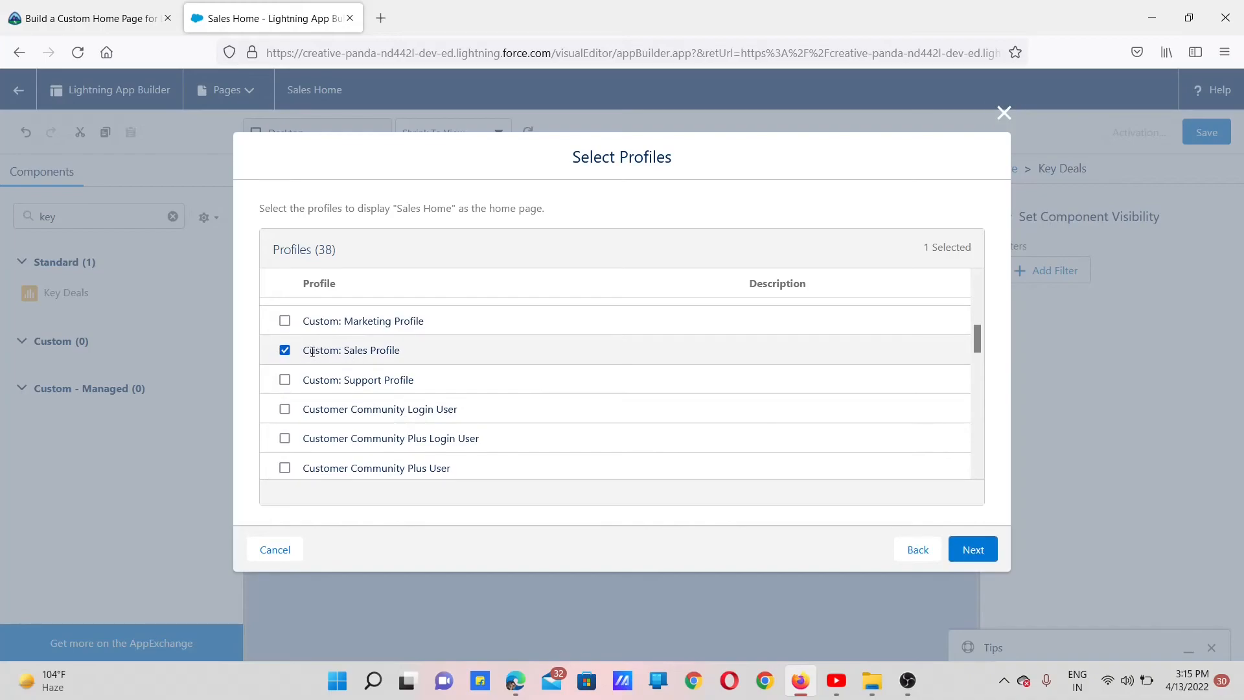
click(973, 550)
click(973, 535)
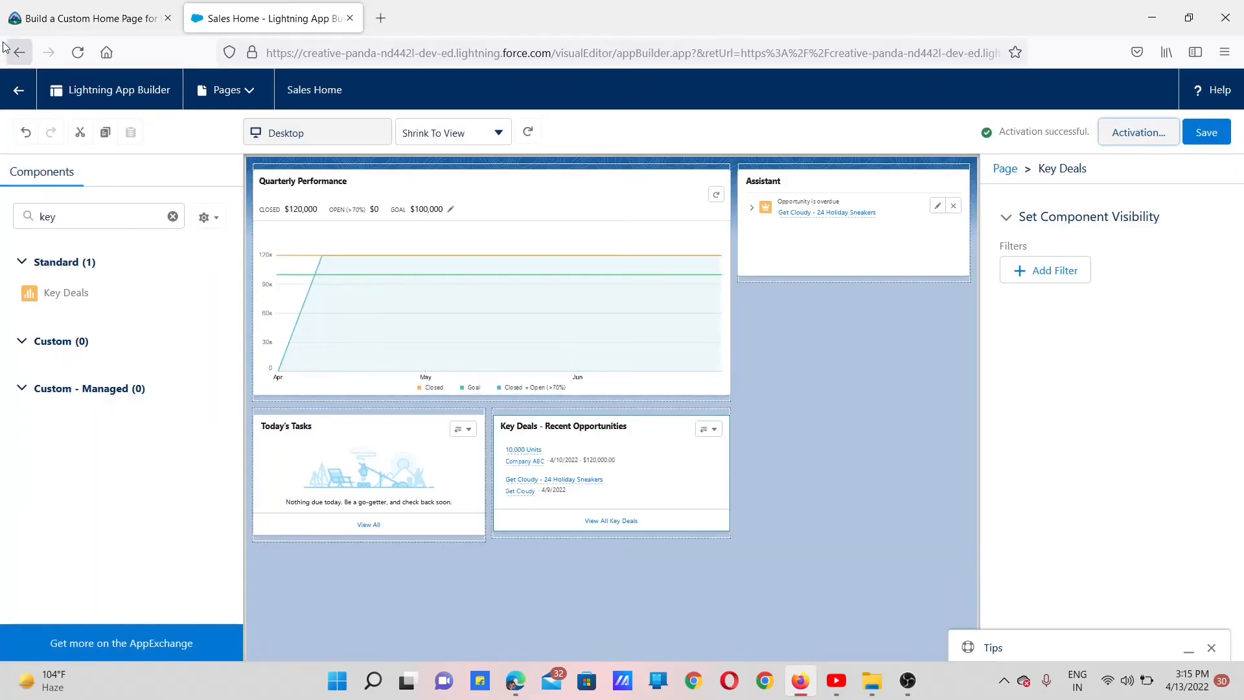
Step: Return to the Trailhead challenge page and submit the challenge for checking
click(78, 18)
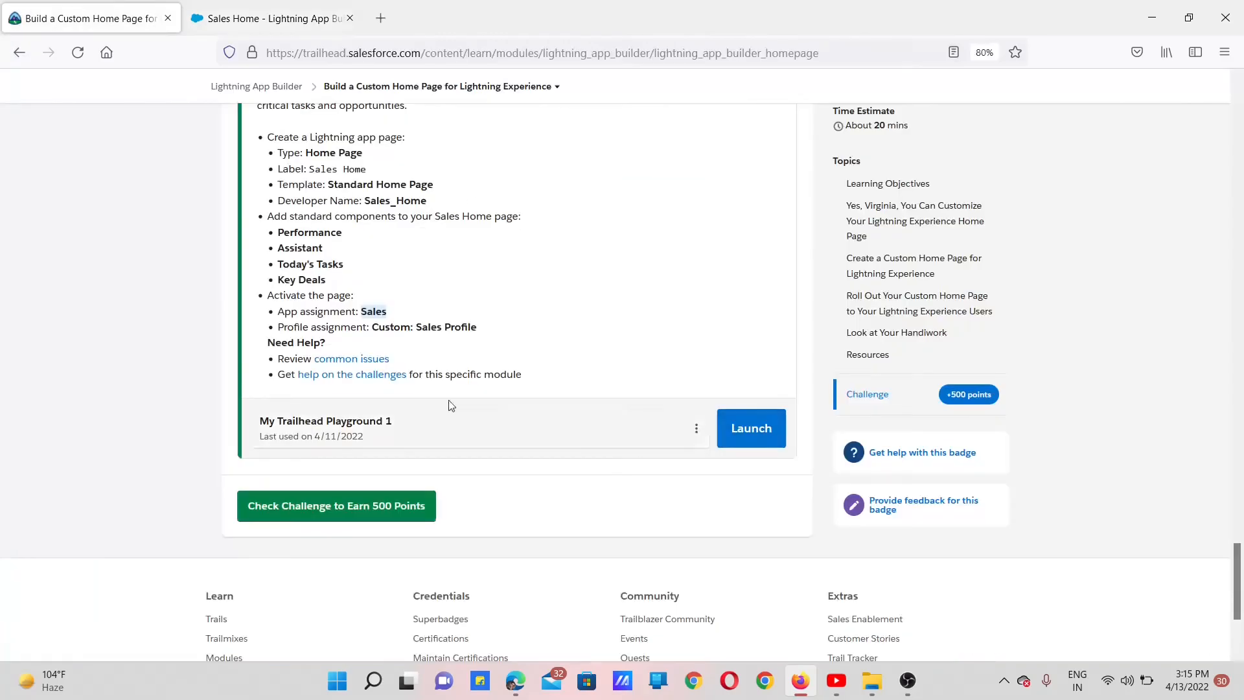
click(384, 506)
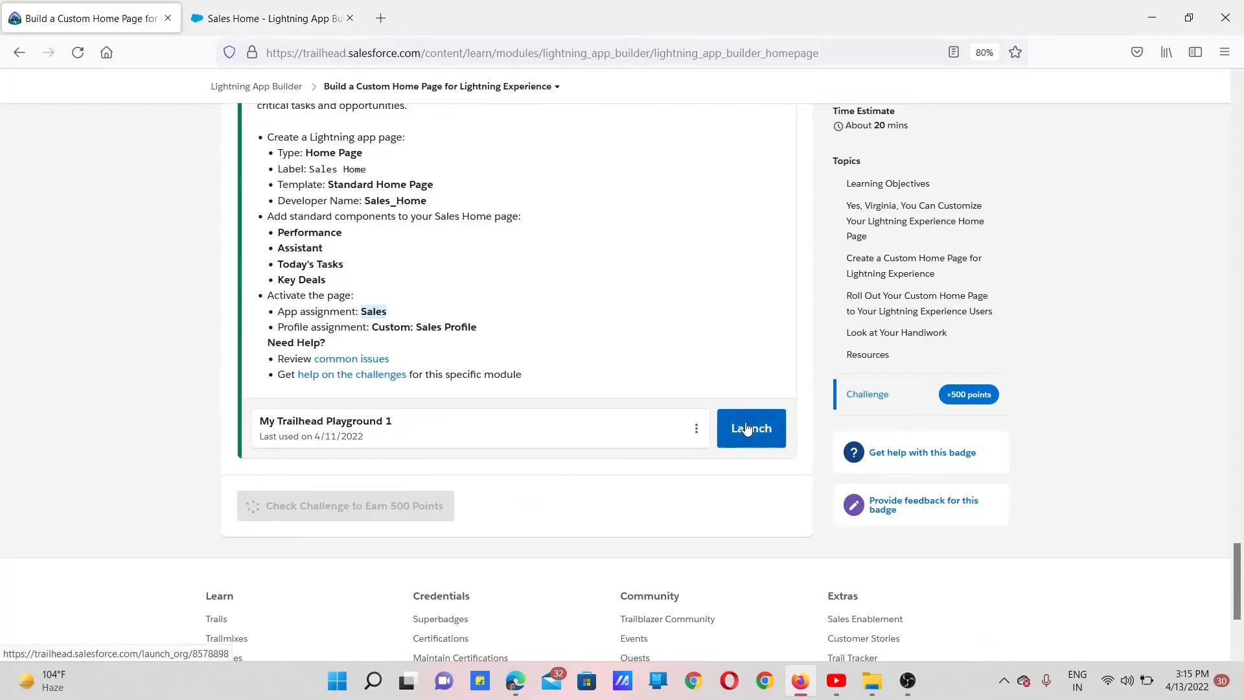